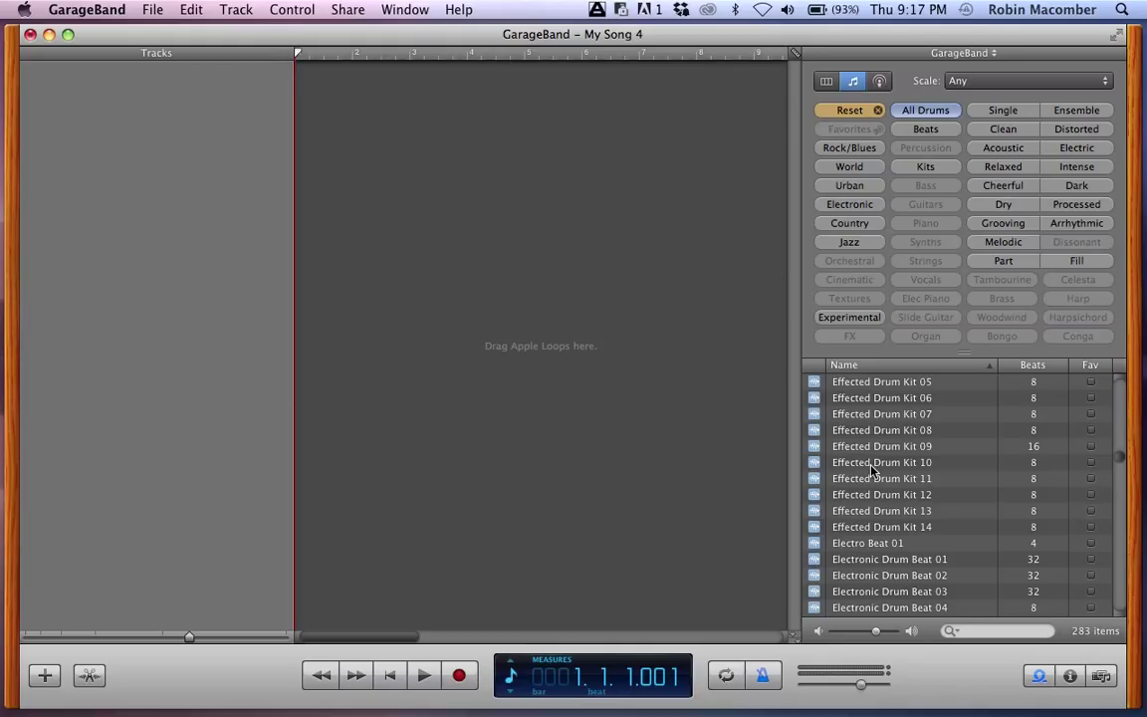
# Find the Club Dance Beat 002 loop among the drum loops and add it to the timeline at measure 1.
pyautogui.scroll(-10, 872, 470)
pyautogui.scroll(-8, 872, 470)
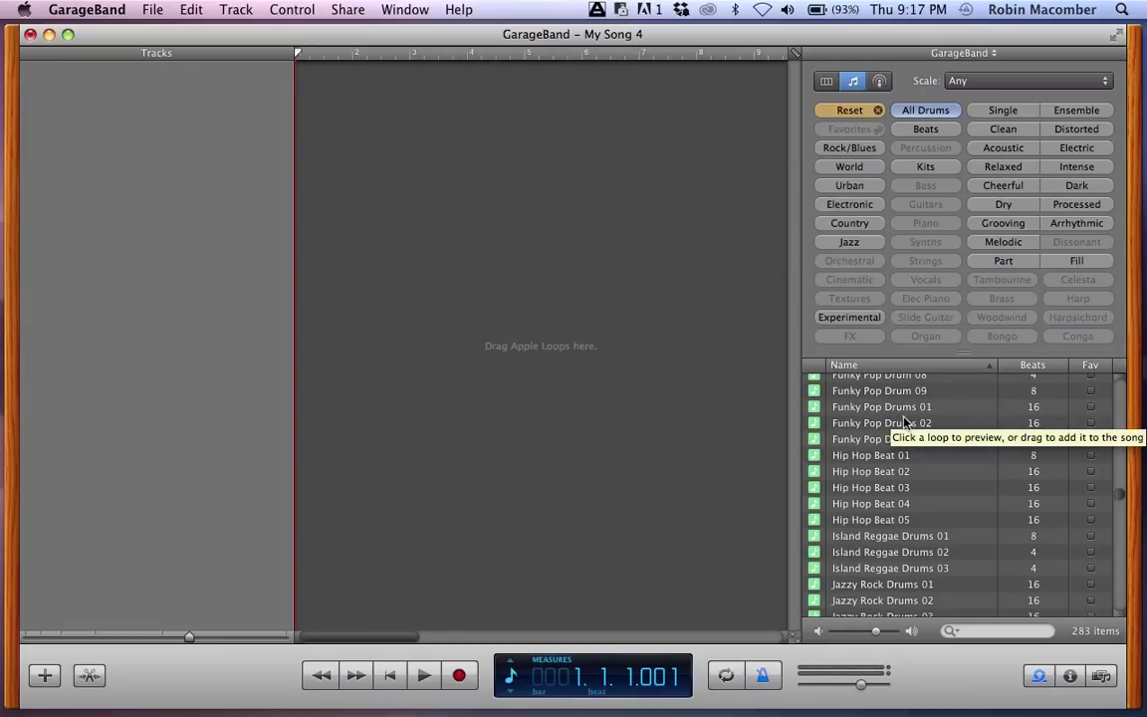
pyautogui.scroll(8, 870, 440)
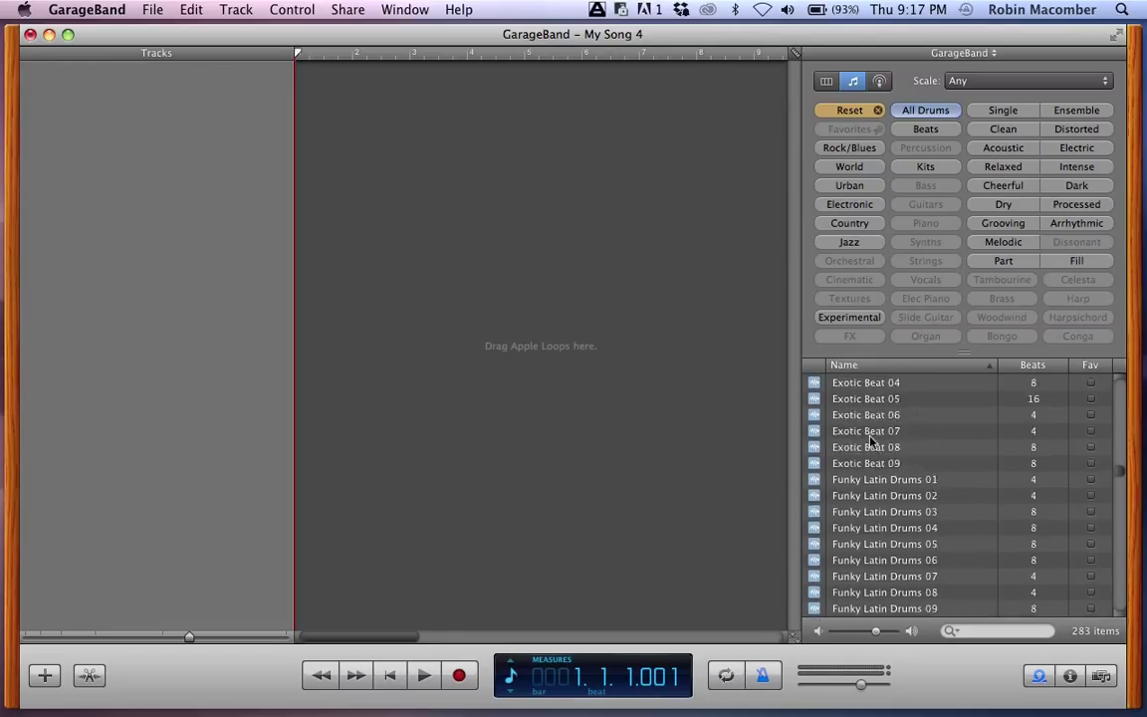
pyautogui.scroll(15, 870, 440)
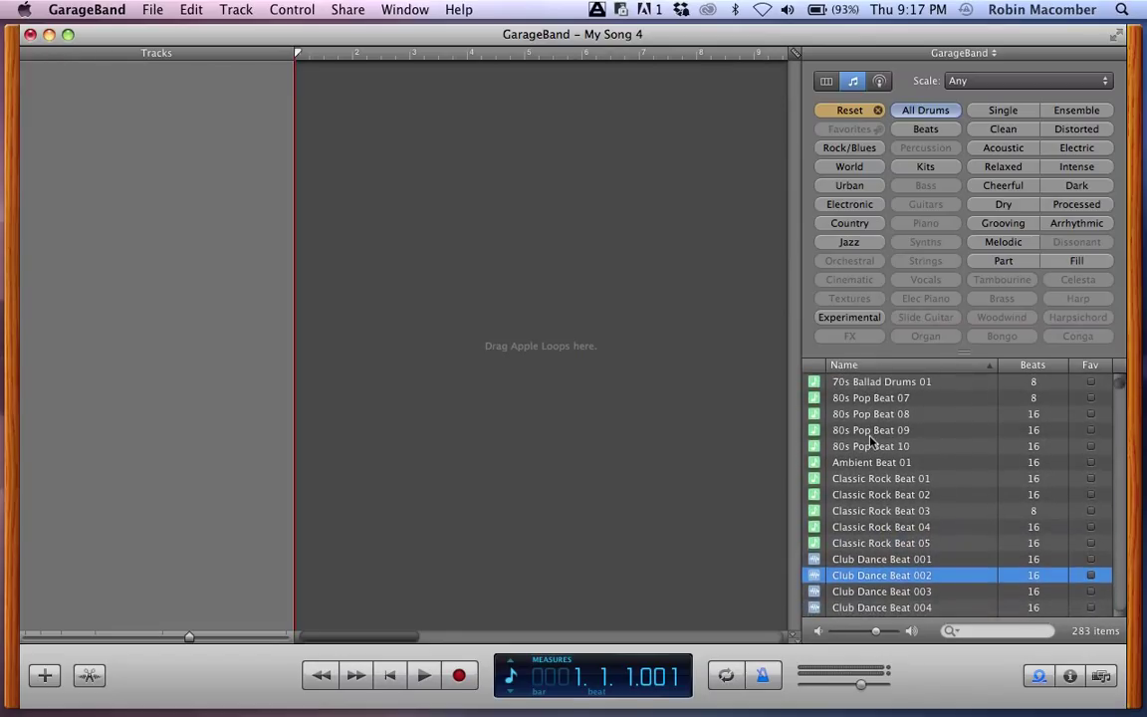
pyautogui.scroll(-5, 870, 440)
pyautogui.scroll(2, 870, 440)
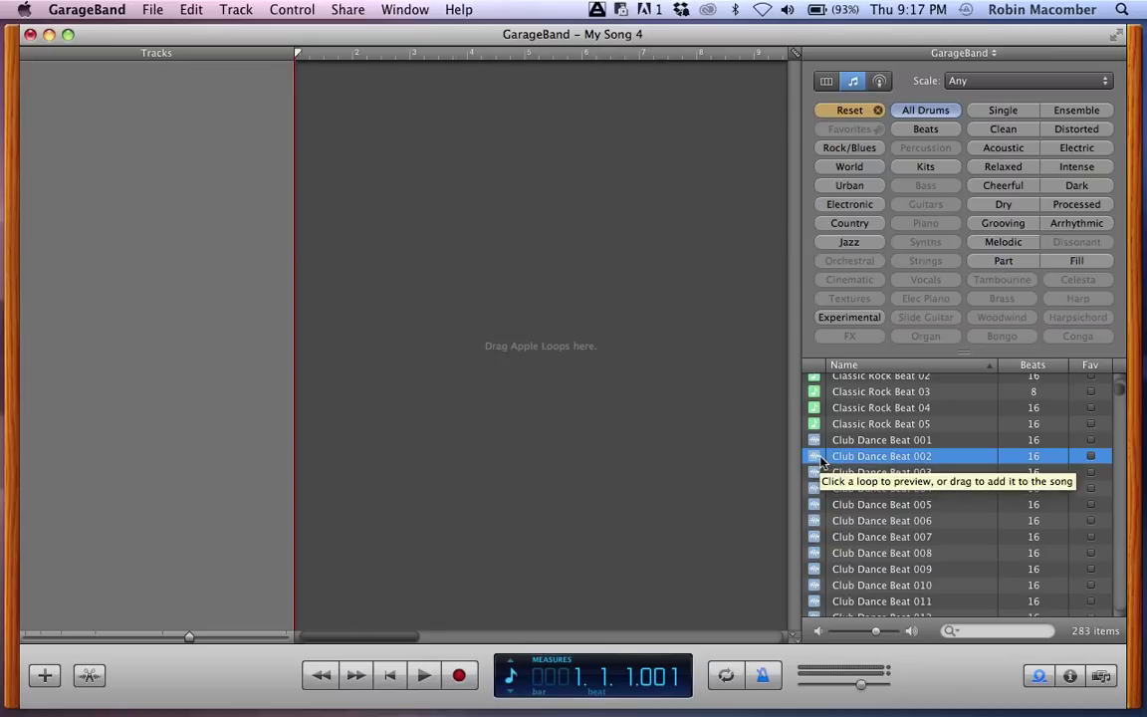
pyautogui.moveTo(818, 460); pyautogui.dragTo(298, 209)
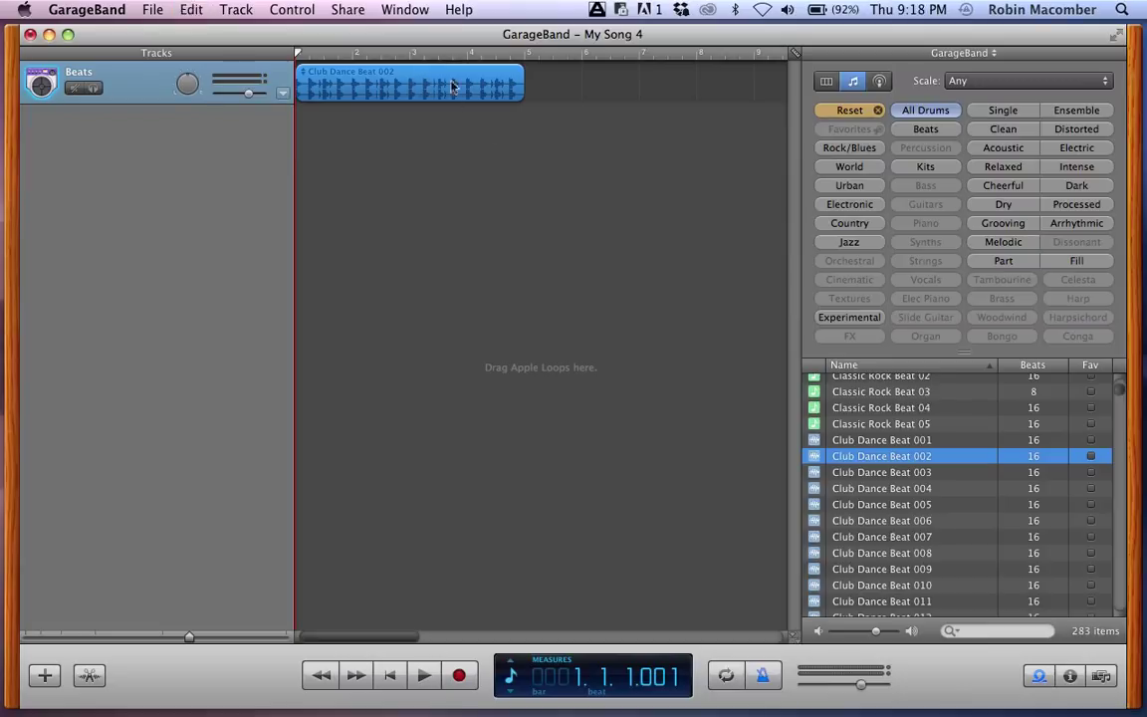
# Paste a copy of the Club Dance Beat 002 region at measure 5 and play back the join between the two regions.
pyautogui.click(526, 54)
pyautogui.press('super+v')
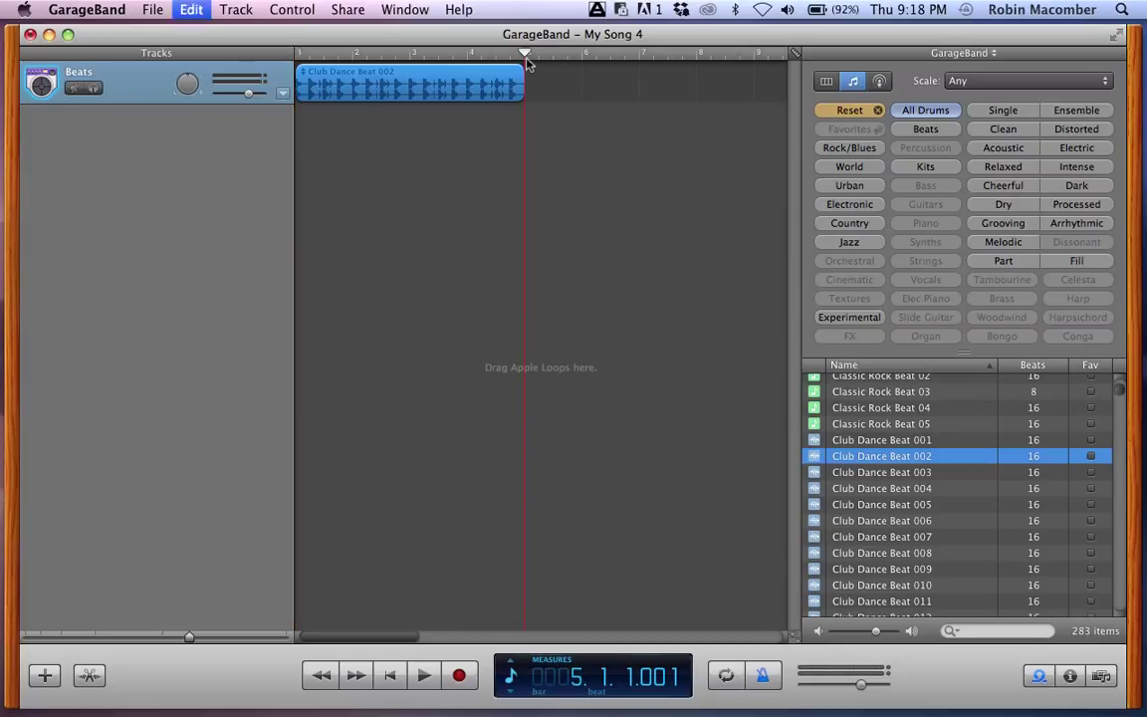
pyautogui.click(441, 55)
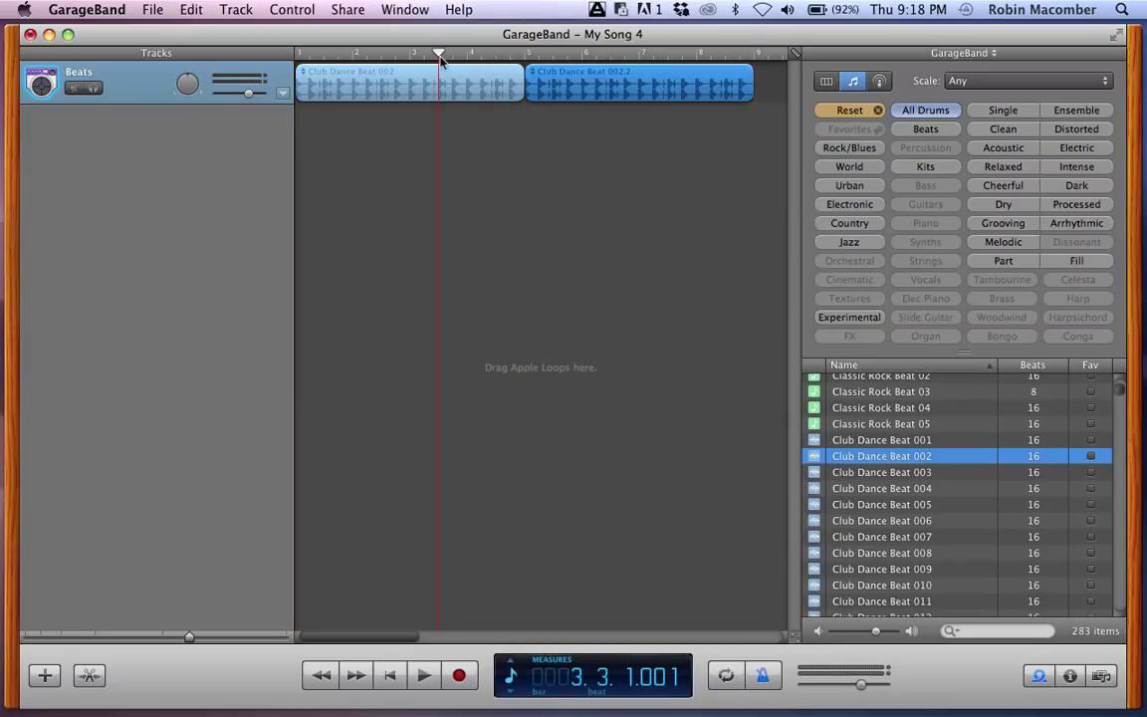
pyautogui.press('space')
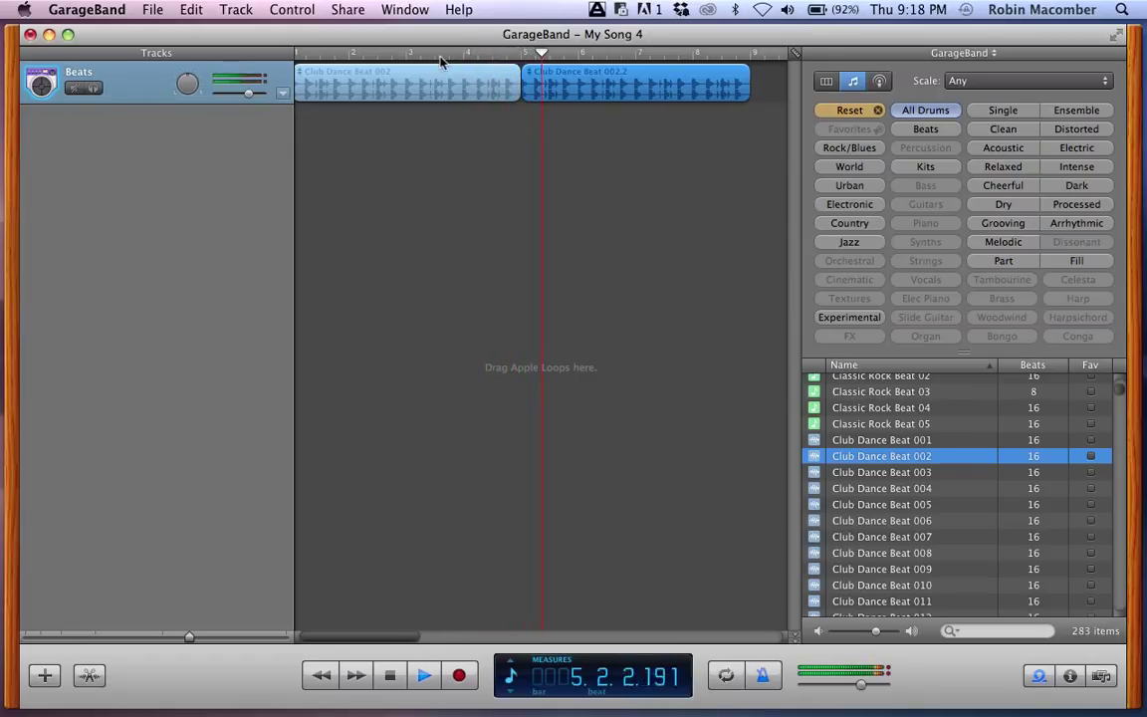
pyautogui.press('space')
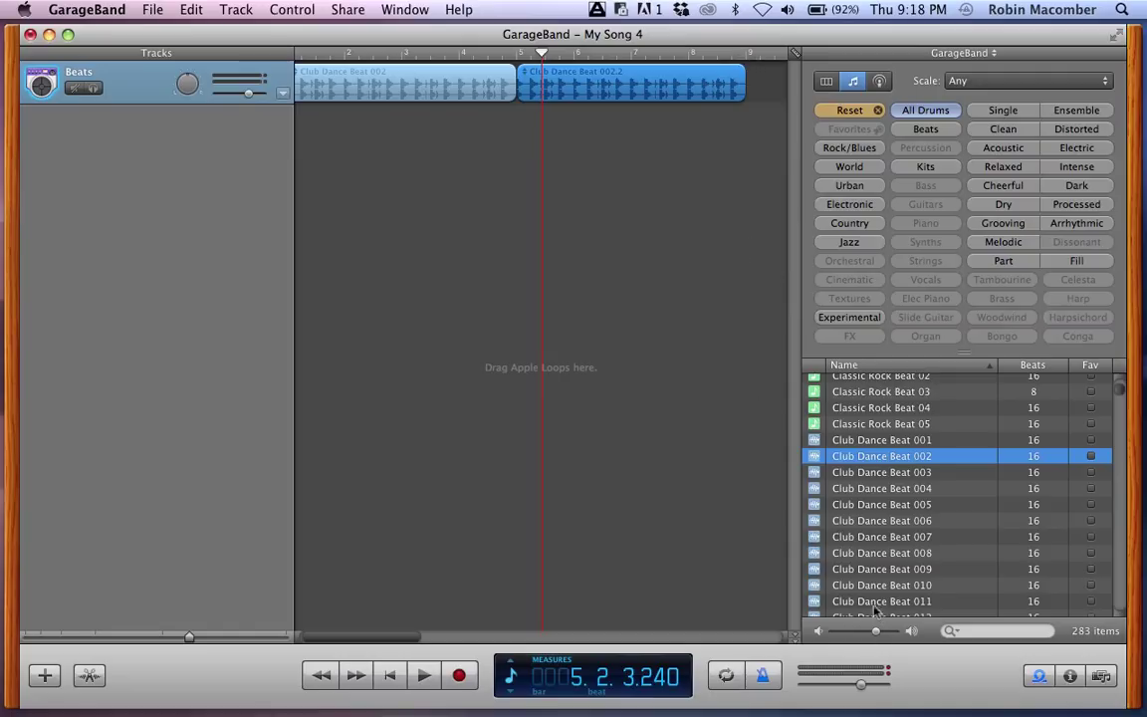
# Browse further through the drum loops and preview Electronic Drum Beat 01.
pyautogui.scroll(-8, 865, 595)
pyautogui.scroll(-10, 864, 595)
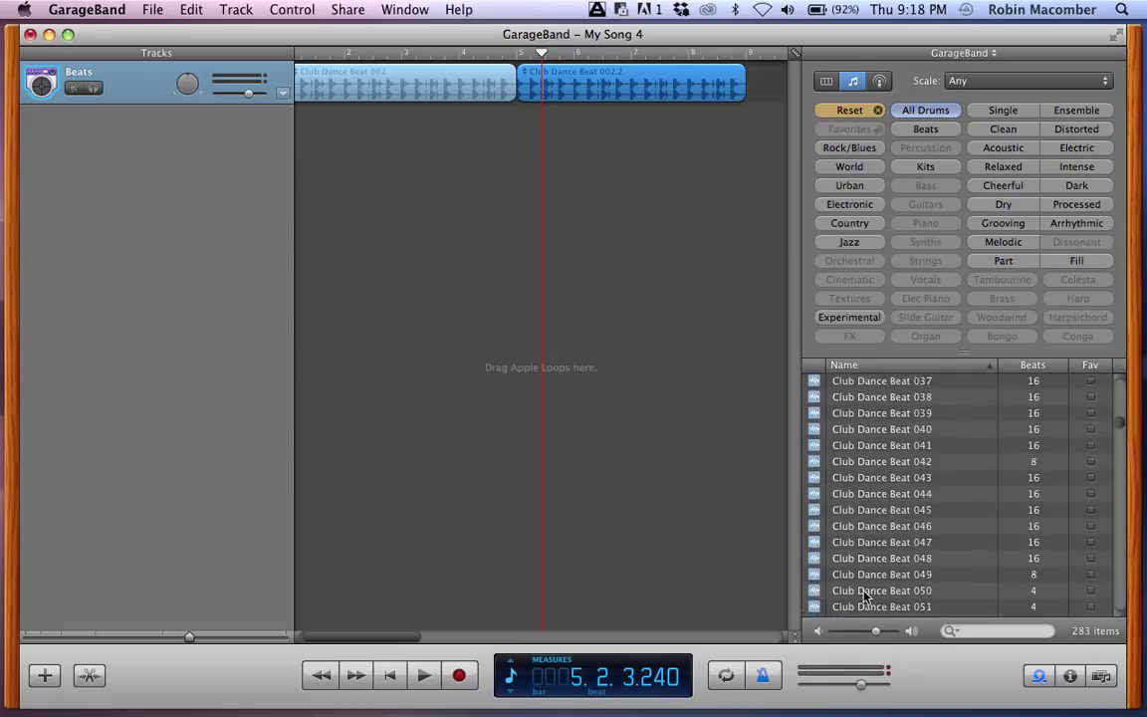
pyautogui.scroll(-5, 864, 594)
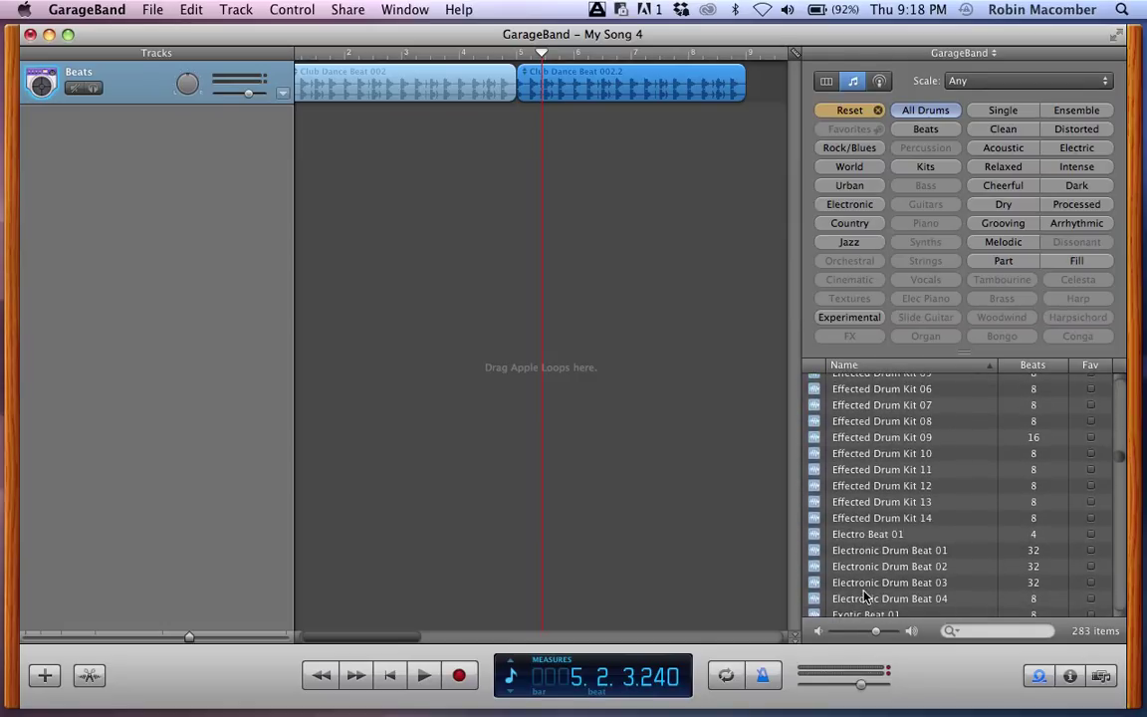
pyautogui.scroll(3, 864, 594)
pyautogui.scroll(-5, 864, 595)
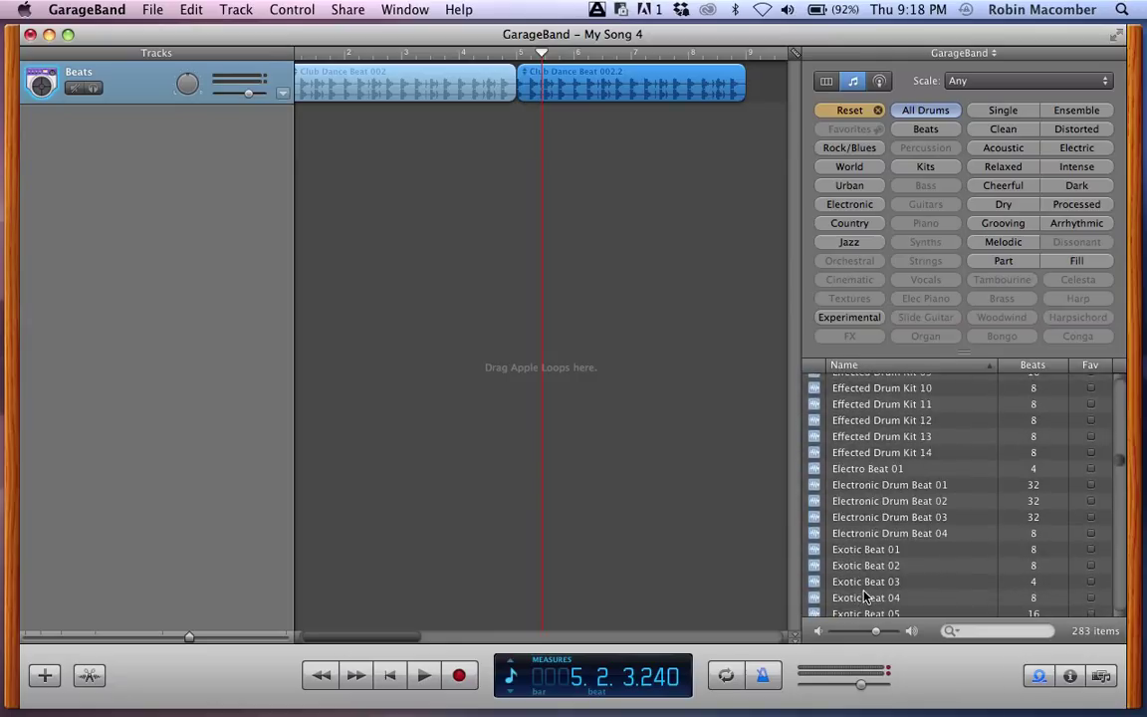
pyautogui.click(819, 488)
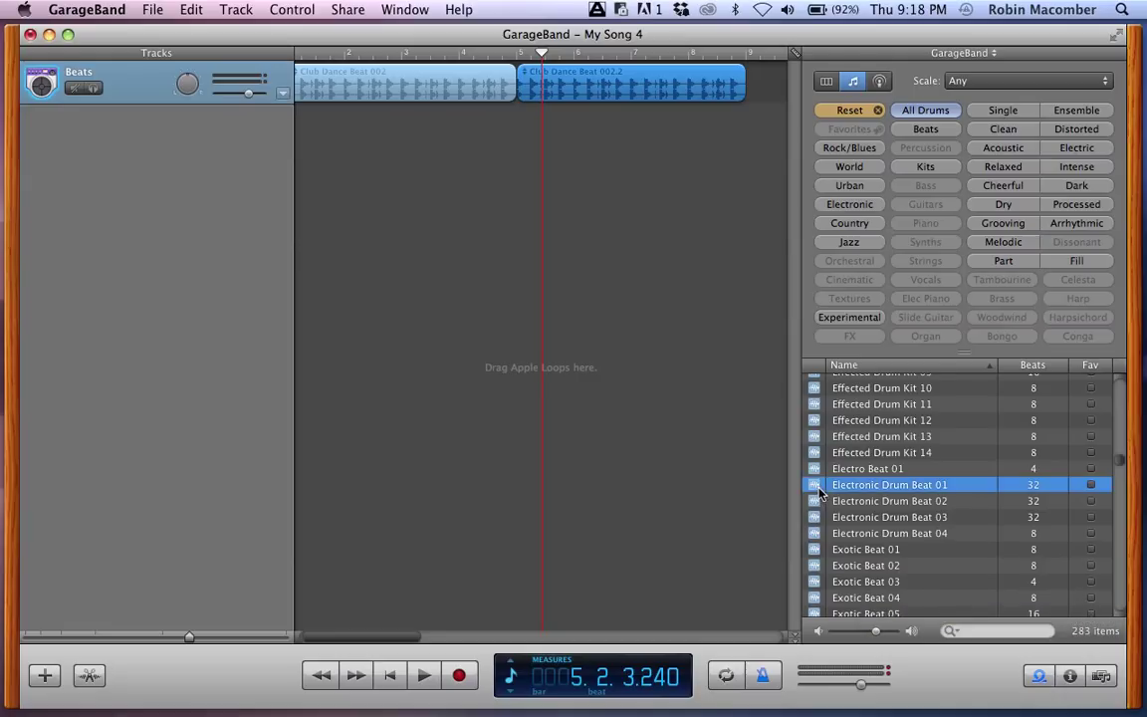
pyautogui.scroll(5, 840, 476)
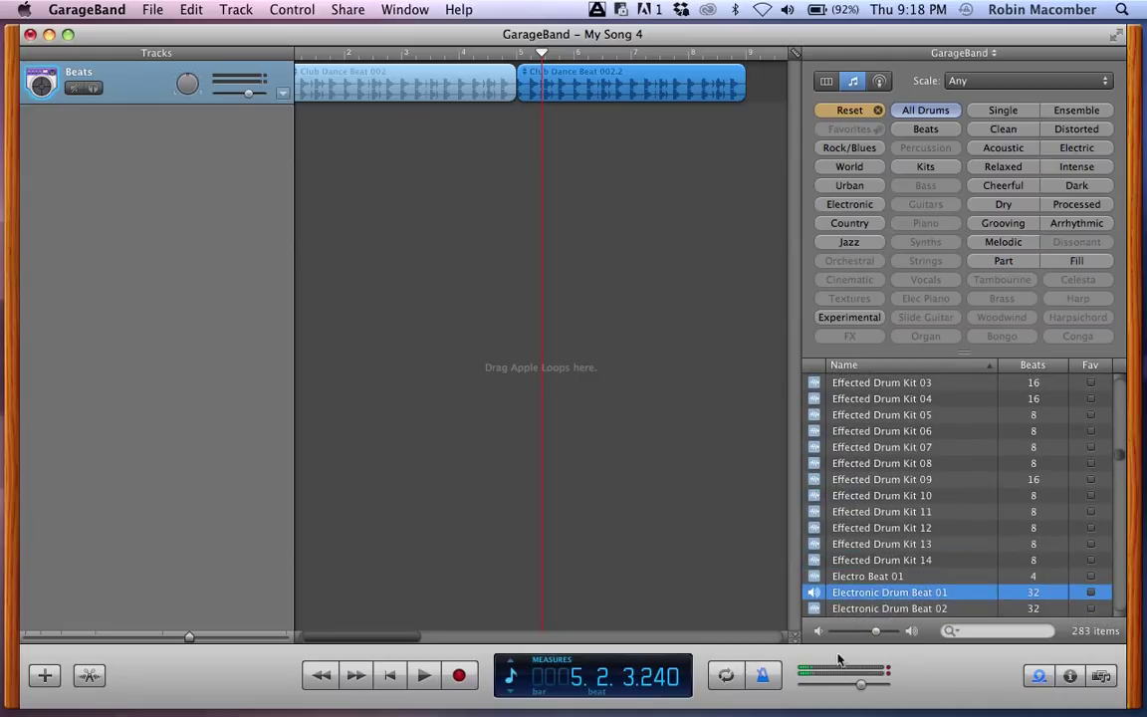
pyautogui.click(824, 593)
# Add the Deep House Dance Beat 01 loop on a new track at measure 9 and play back the transition into it.
pyautogui.scroll(8, 841, 555)
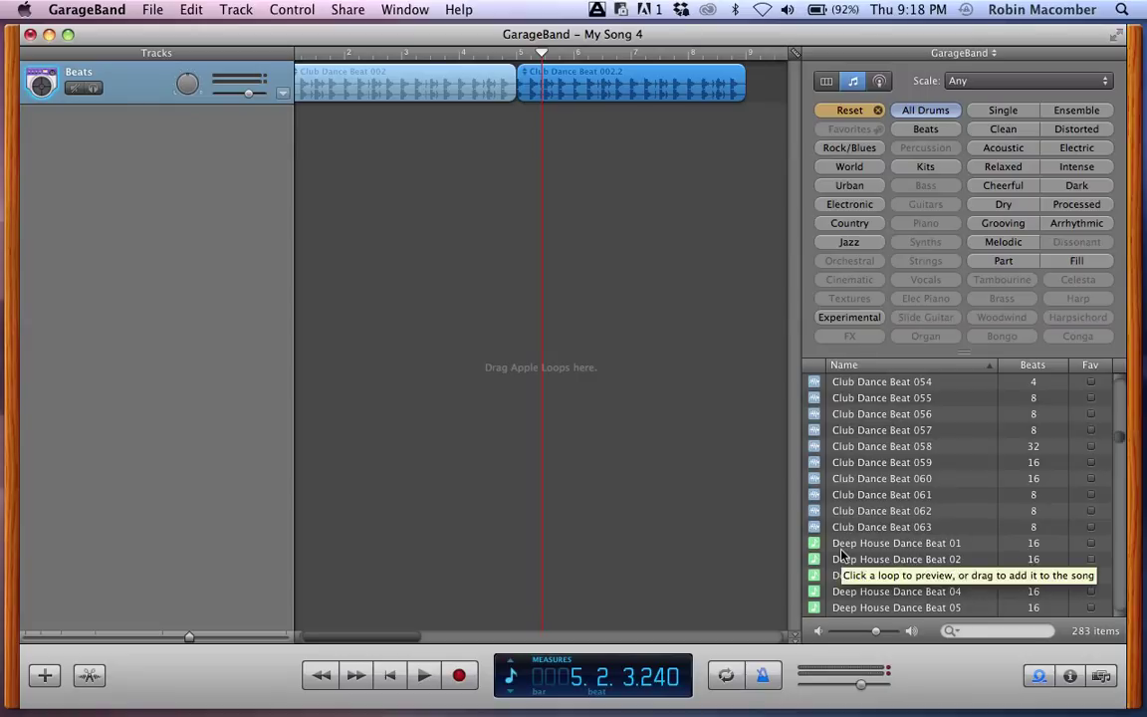
pyautogui.moveTo(831, 545); pyautogui.dragTo(673, 281)
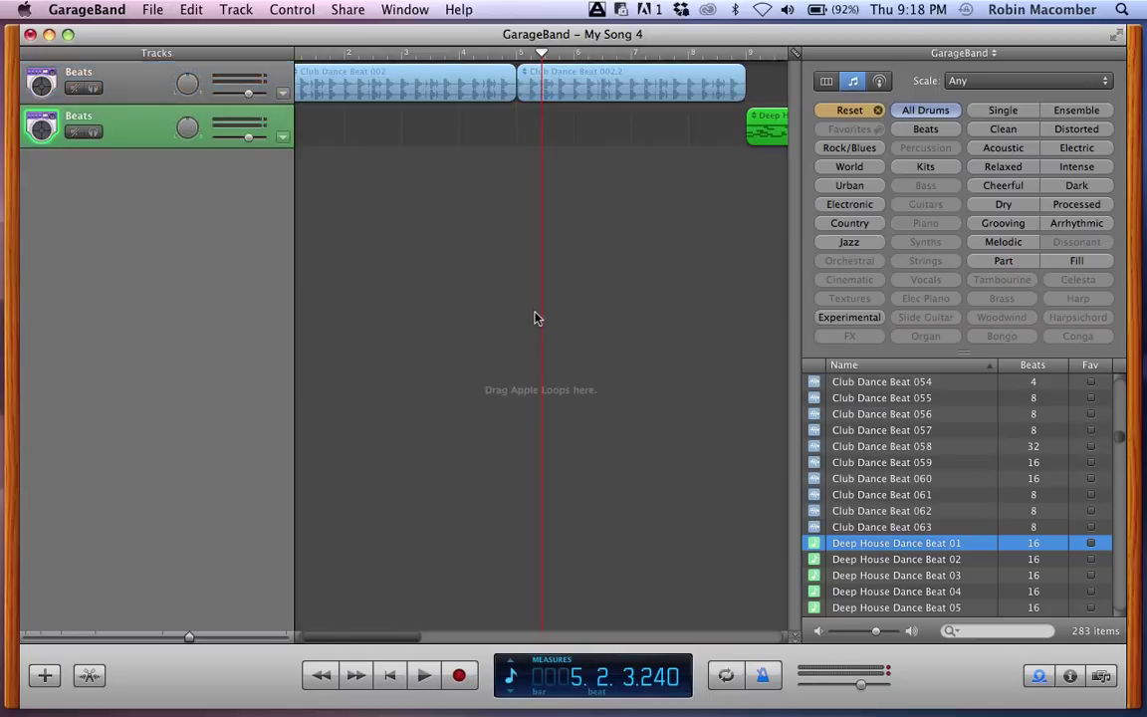
pyautogui.hscroll(3, 535, 318)
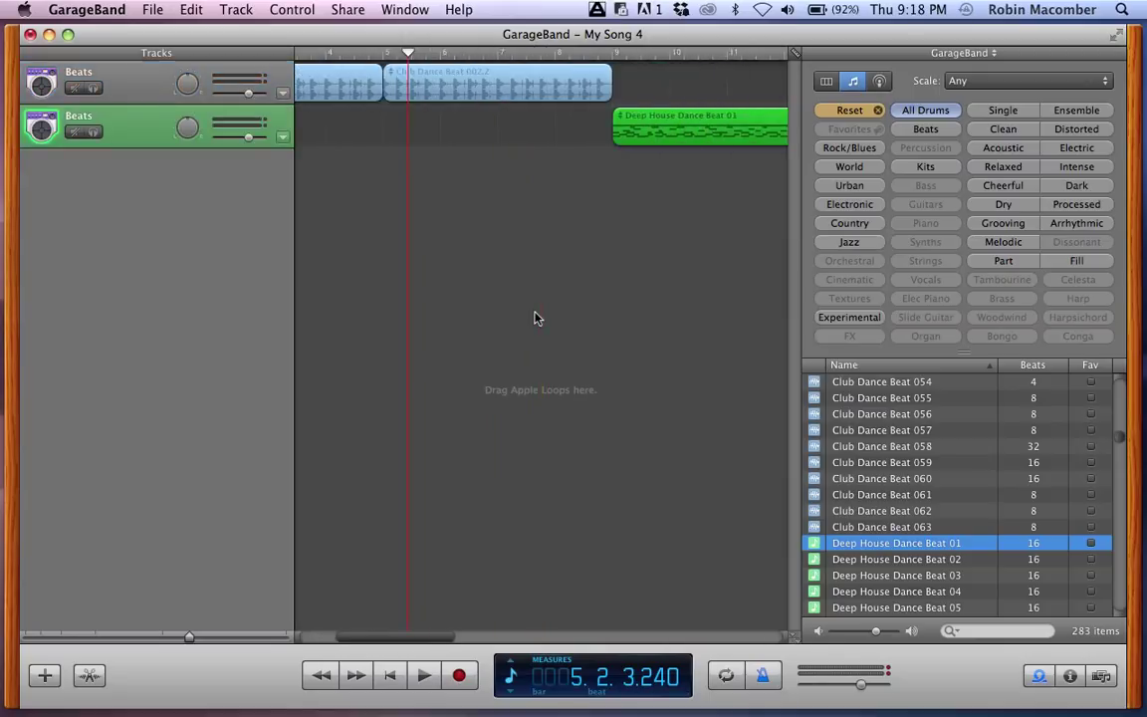
pyautogui.click(556, 55)
pyautogui.press('space')
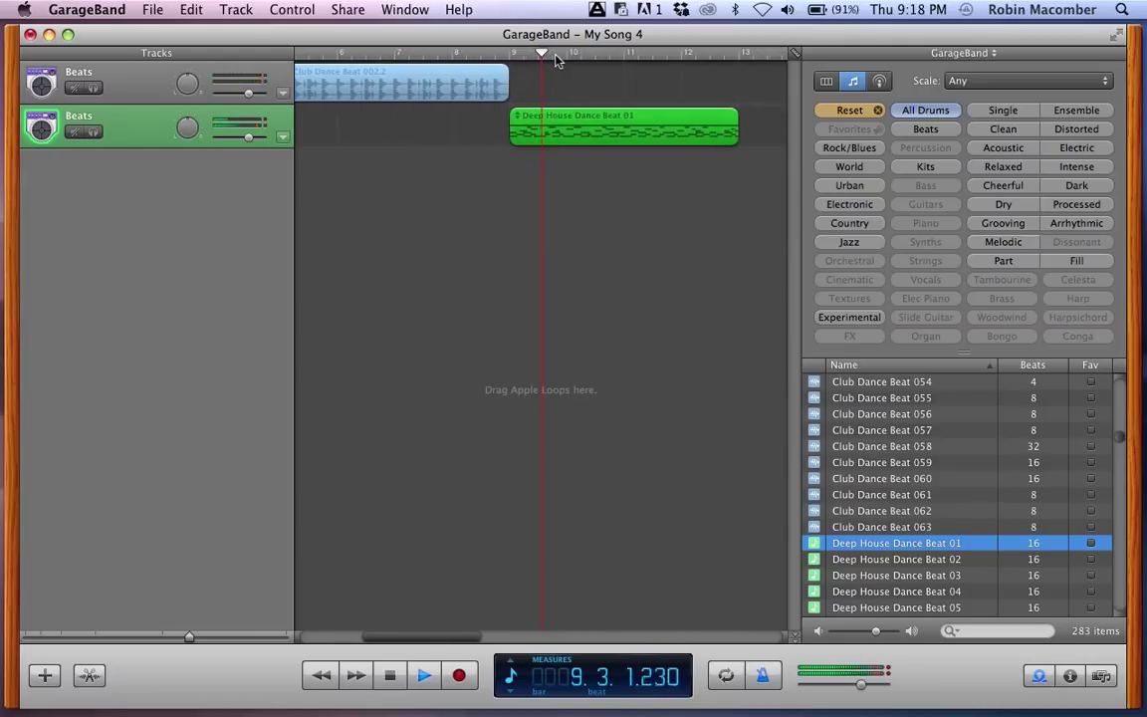
pyautogui.press('space')
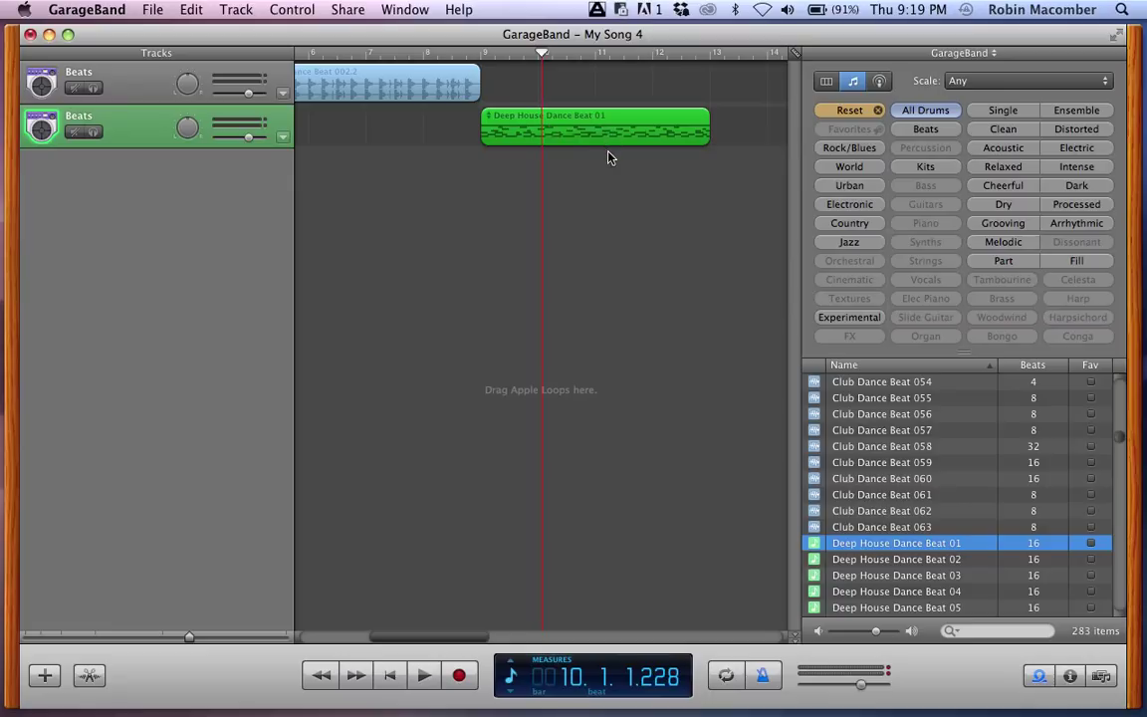
# Copy both Club Dance Beat 002 regions, paste them at measure 13, and move the pasted pair onto the first Beats track.
pyautogui.hscroll(-5, 461, 179)
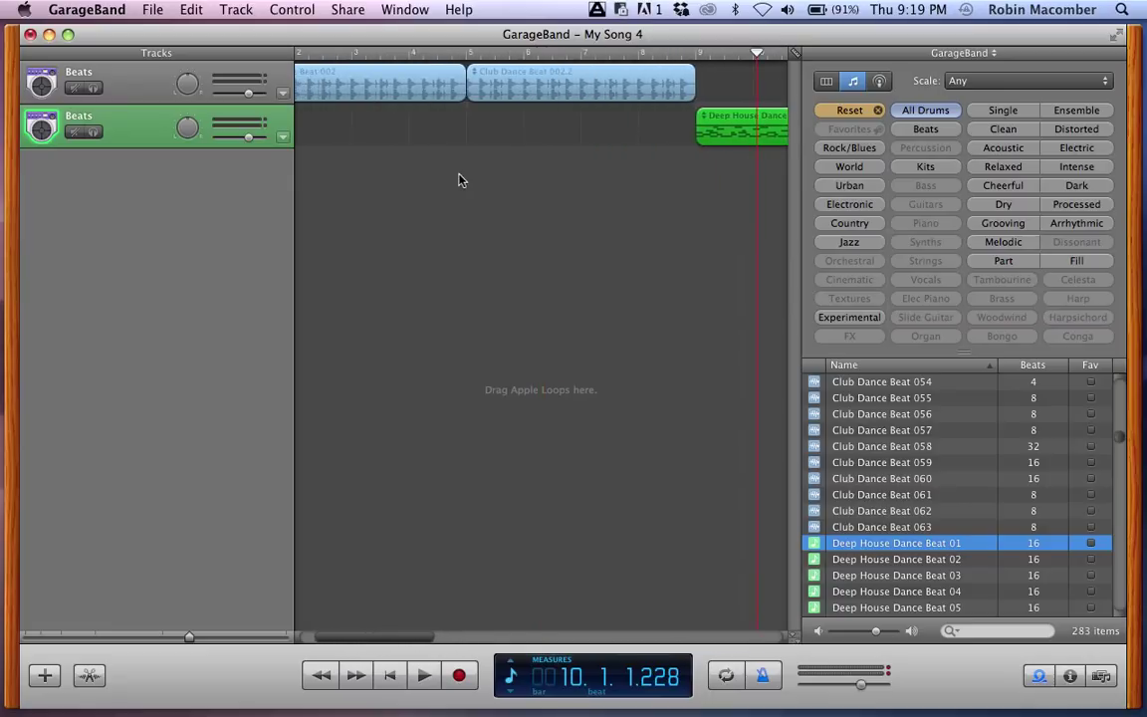
pyautogui.moveTo(525, 121); pyautogui.dragTo(347, 68)
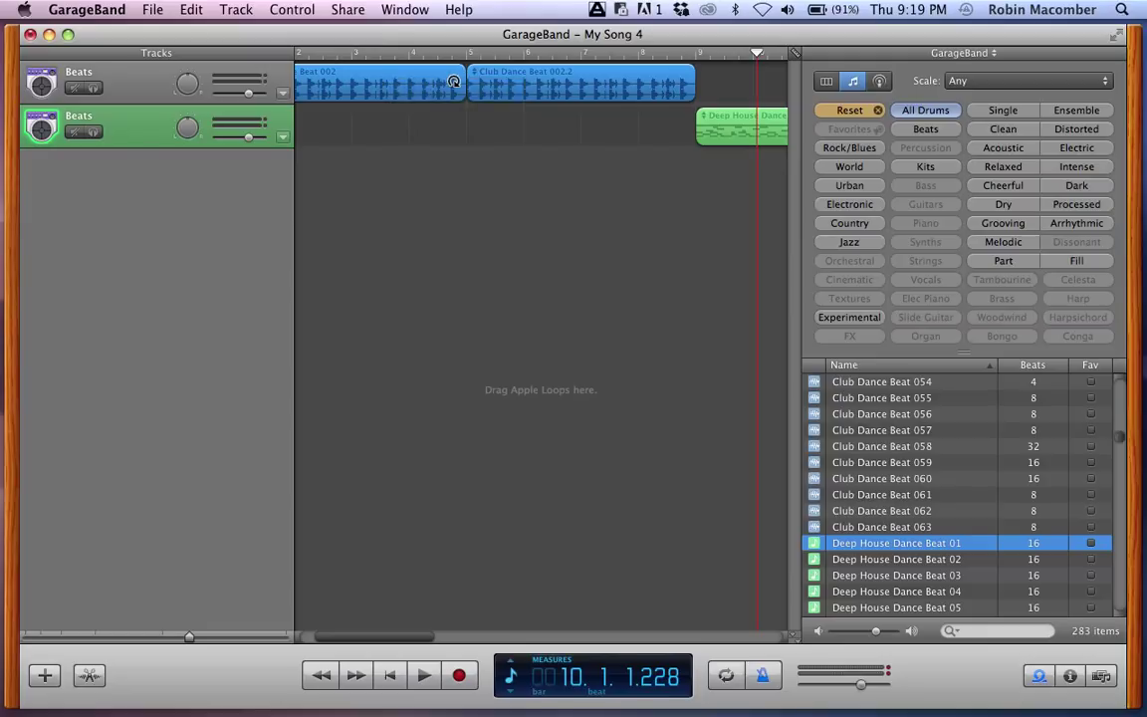
pyautogui.press('super+c')
pyautogui.hscroll(10, 609, 135)
pyautogui.hscroll(2, 610, 138)
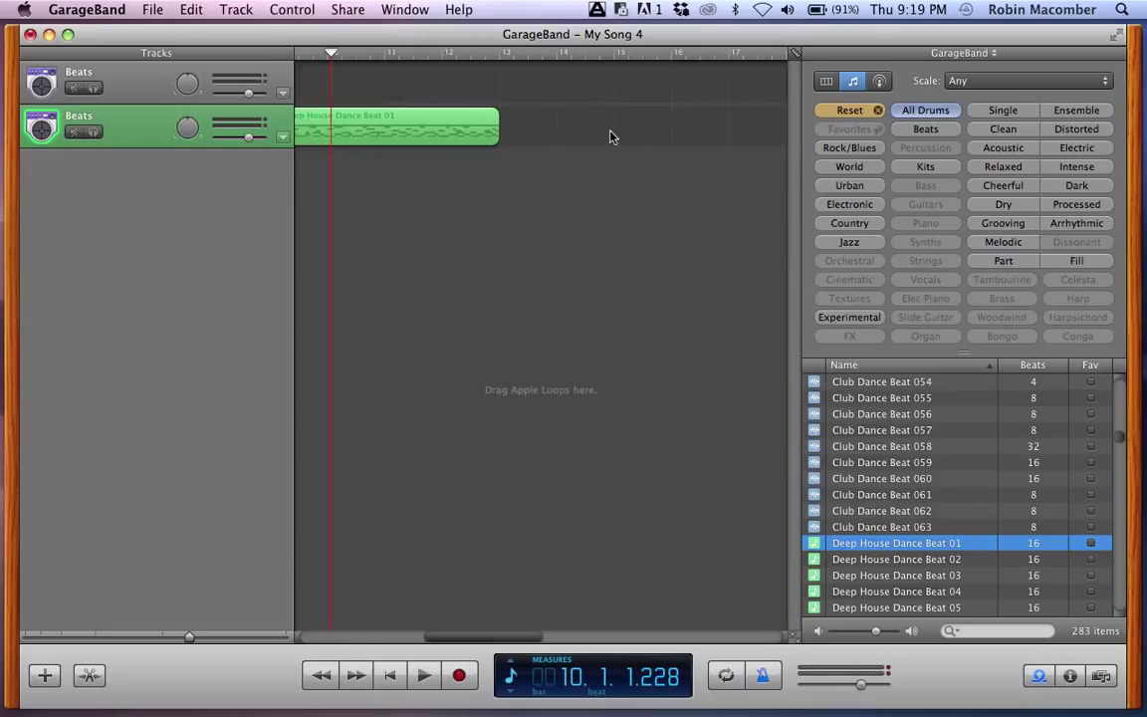
pyautogui.click(502, 58)
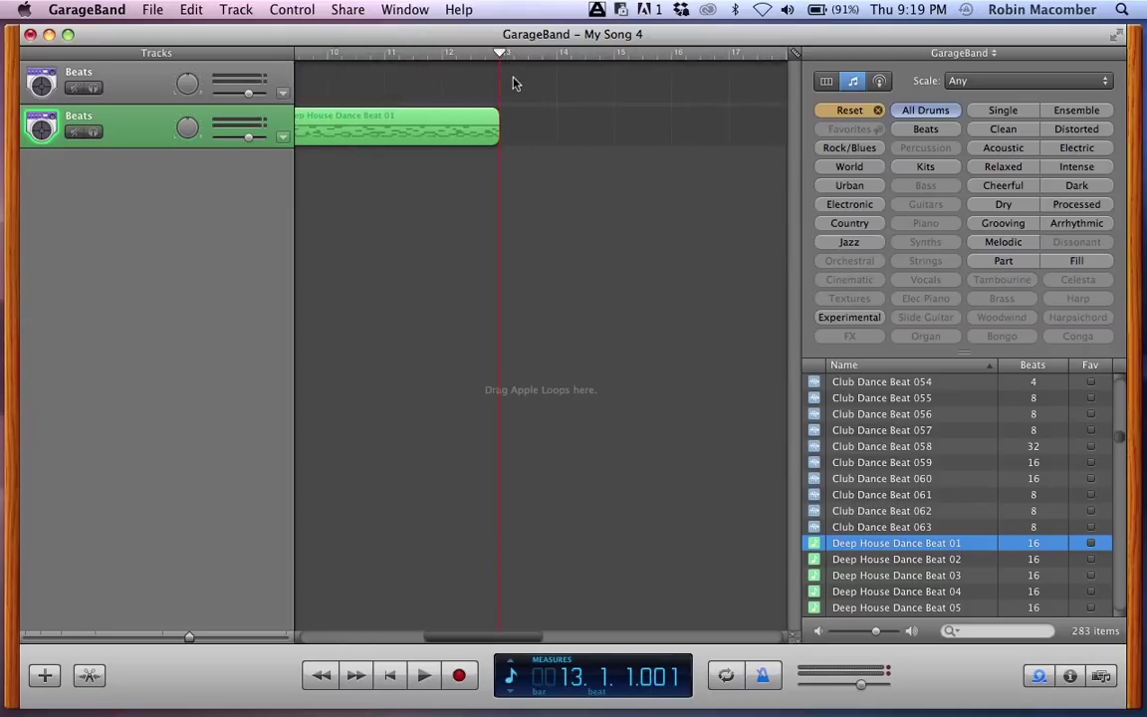
pyautogui.press('super+v')
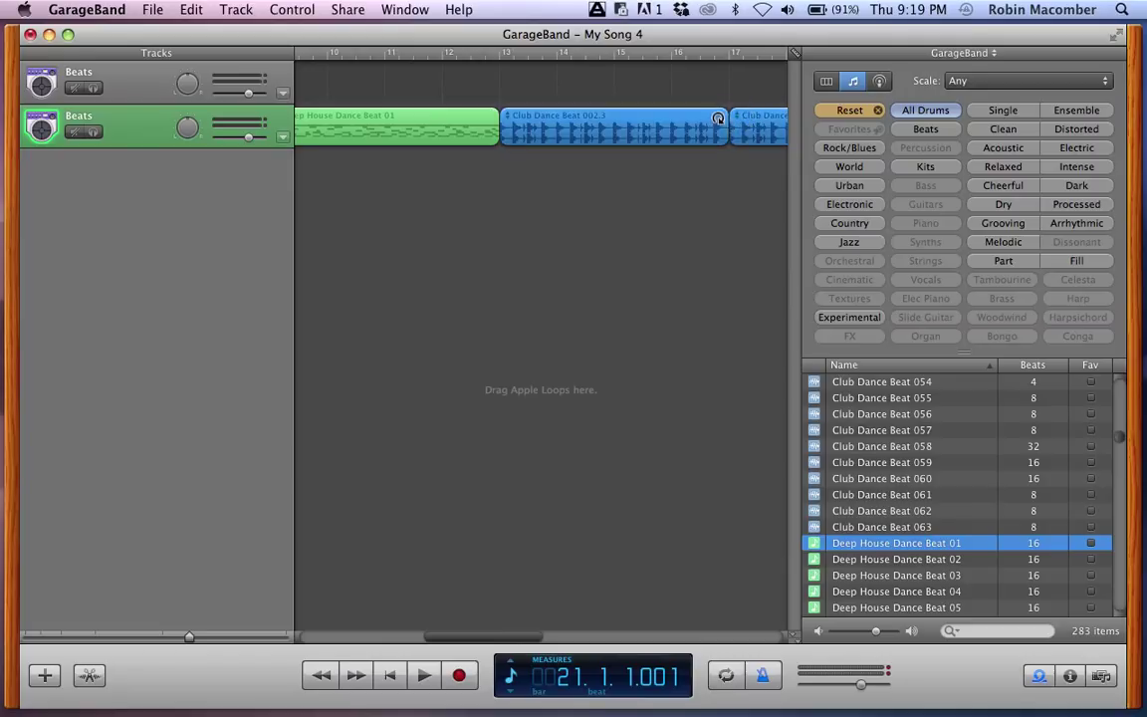
pyautogui.moveTo(695, 124); pyautogui.dragTo(695, 76)
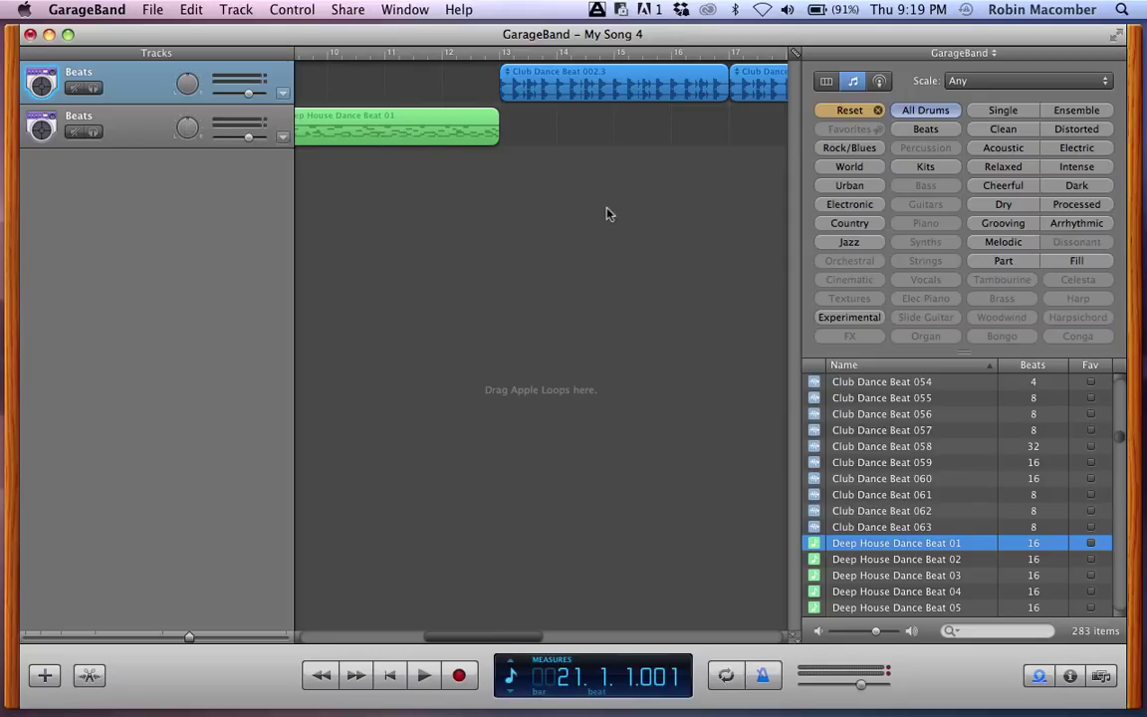
# Paste two back-to-back copies of the Deep House Dance Beat 01 region on the second Beats track, starting at measure 21.
pyautogui.hscroll(5, 607, 211)
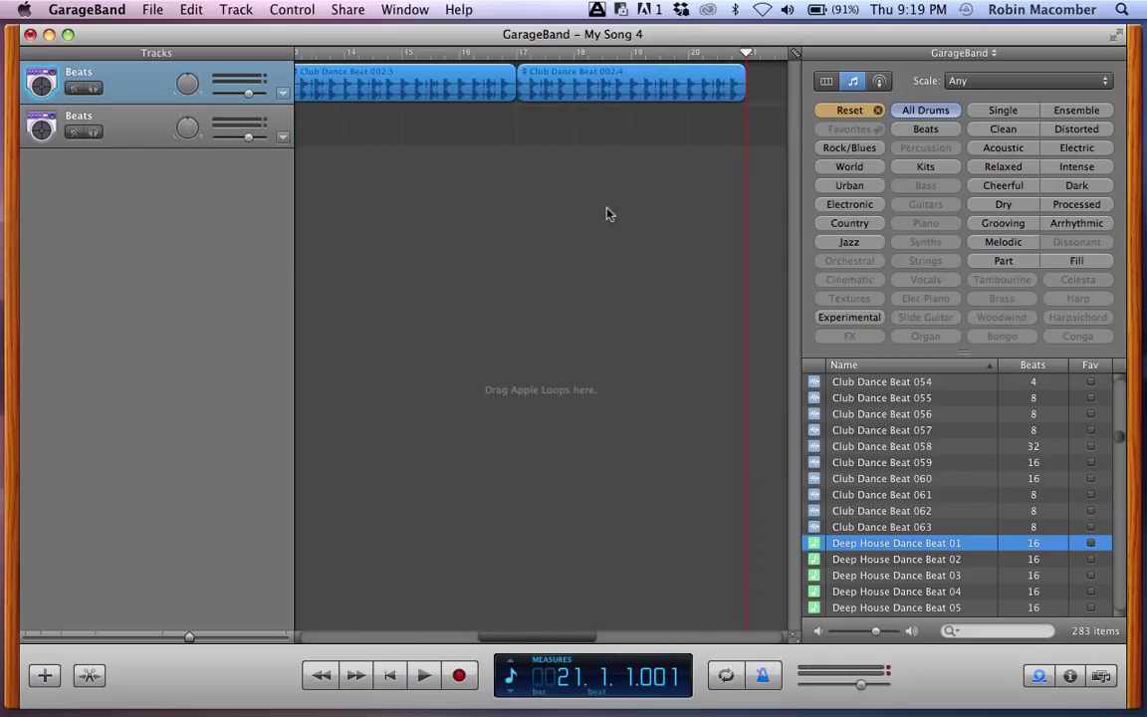
pyautogui.hscroll(-2, 594, 189)
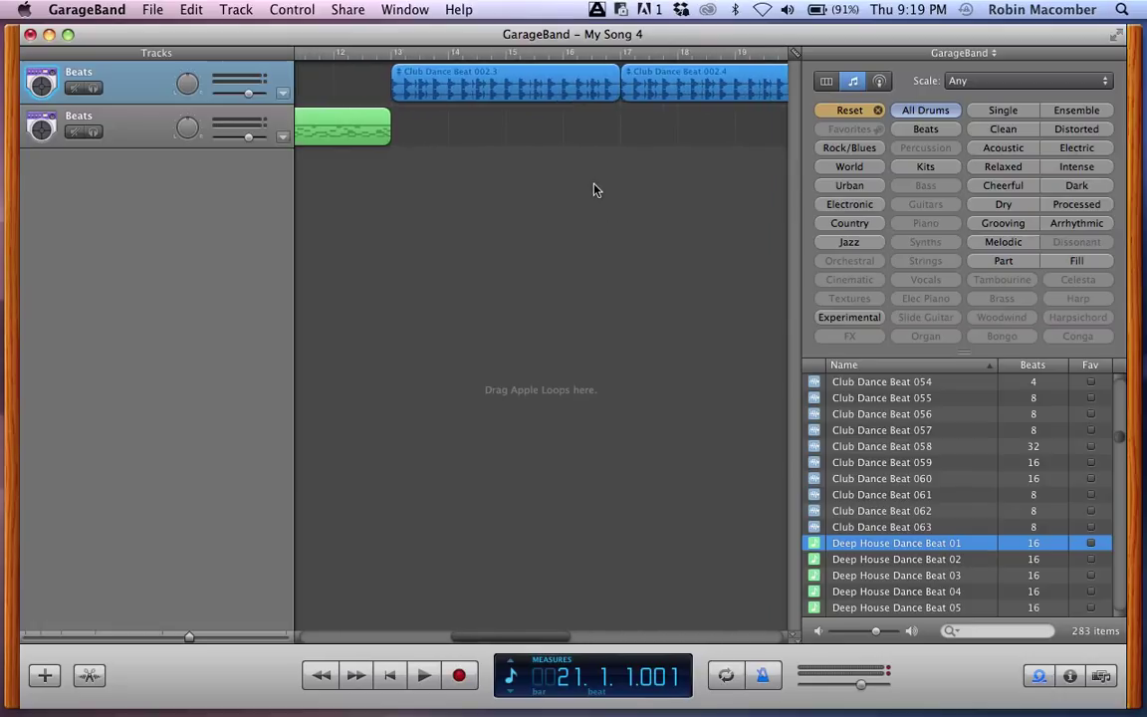
pyautogui.hscroll(-8, 593, 190)
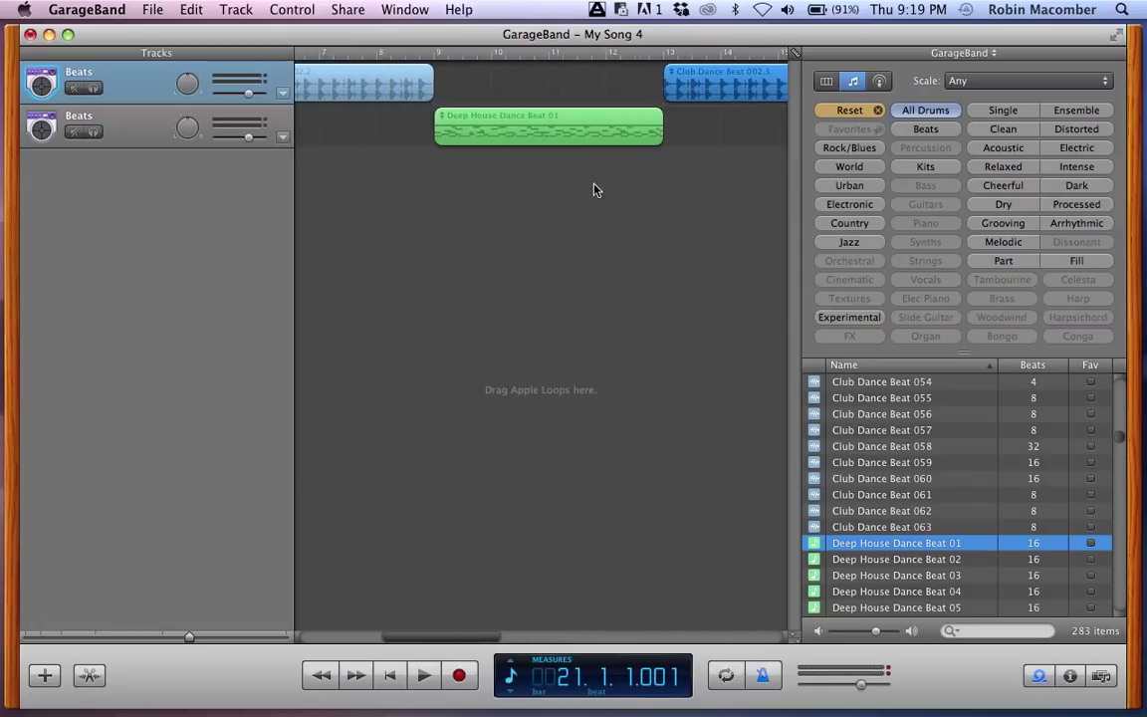
pyautogui.click(546, 140)
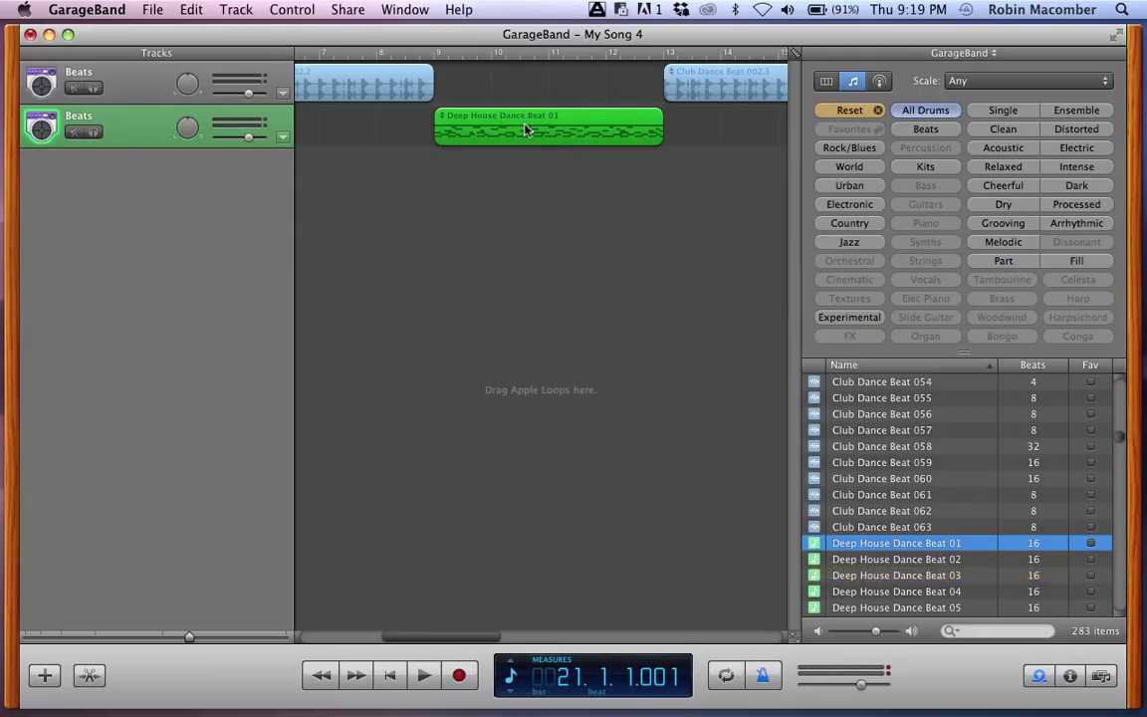
pyautogui.hscroll(5, 653, 163)
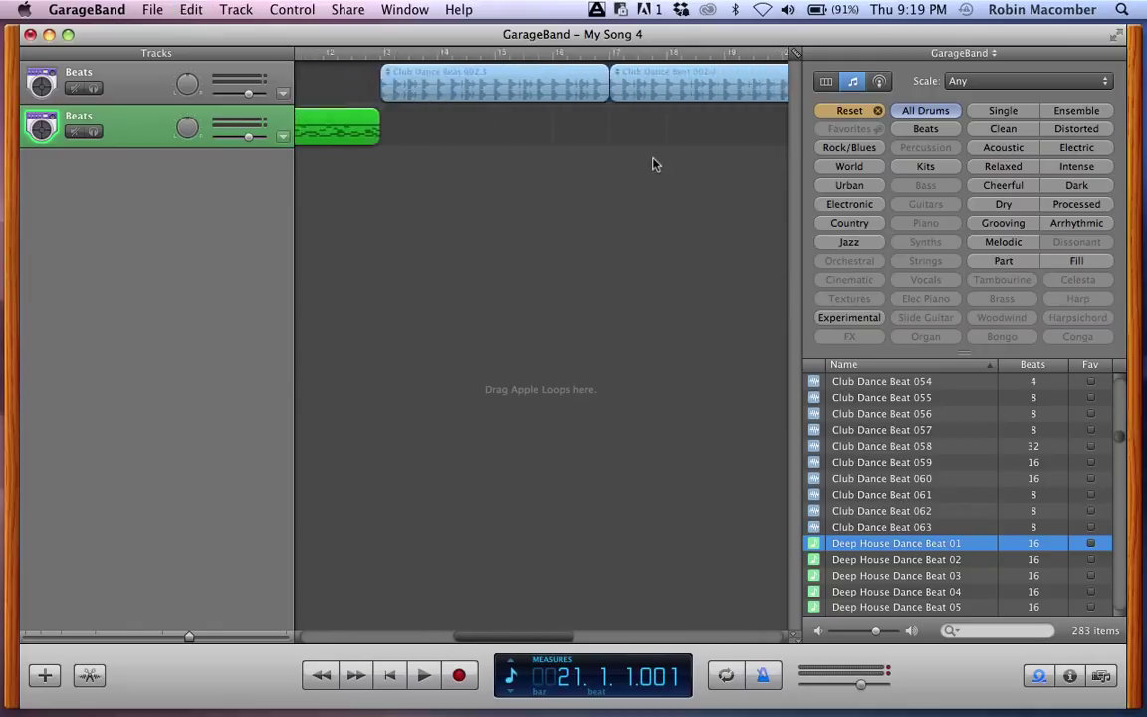
pyautogui.hscroll(3, 653, 163)
pyautogui.hscroll(2, 653, 164)
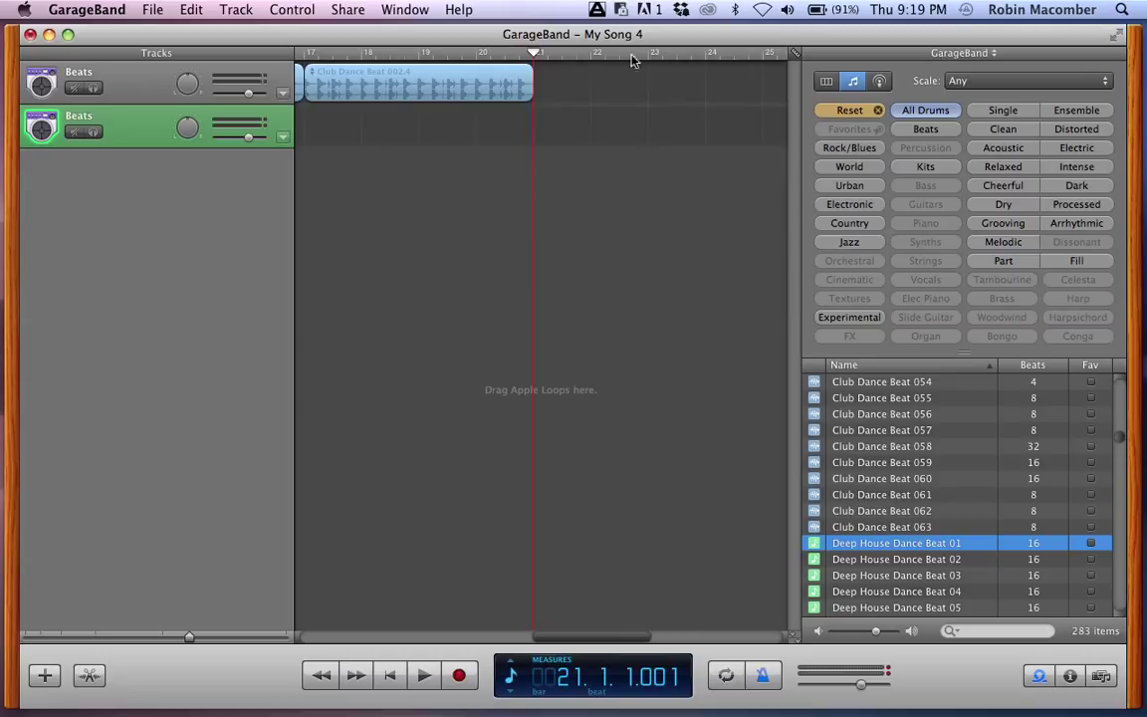
pyautogui.press('super+v')
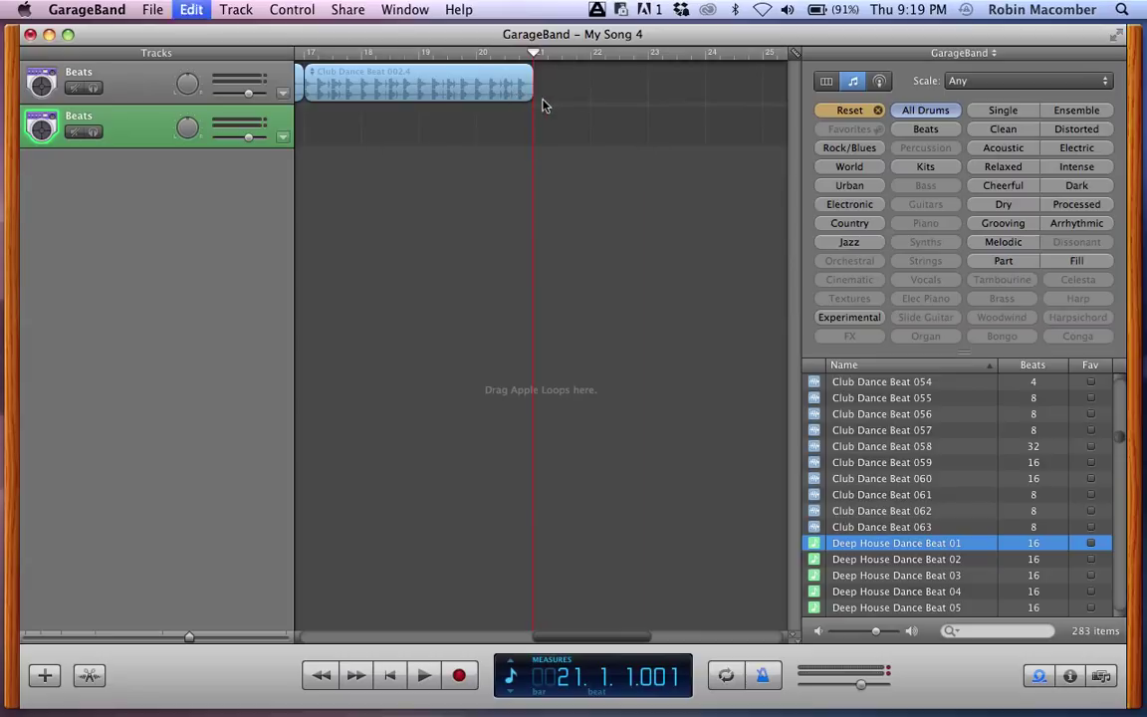
pyautogui.hscroll(2, 624, 112)
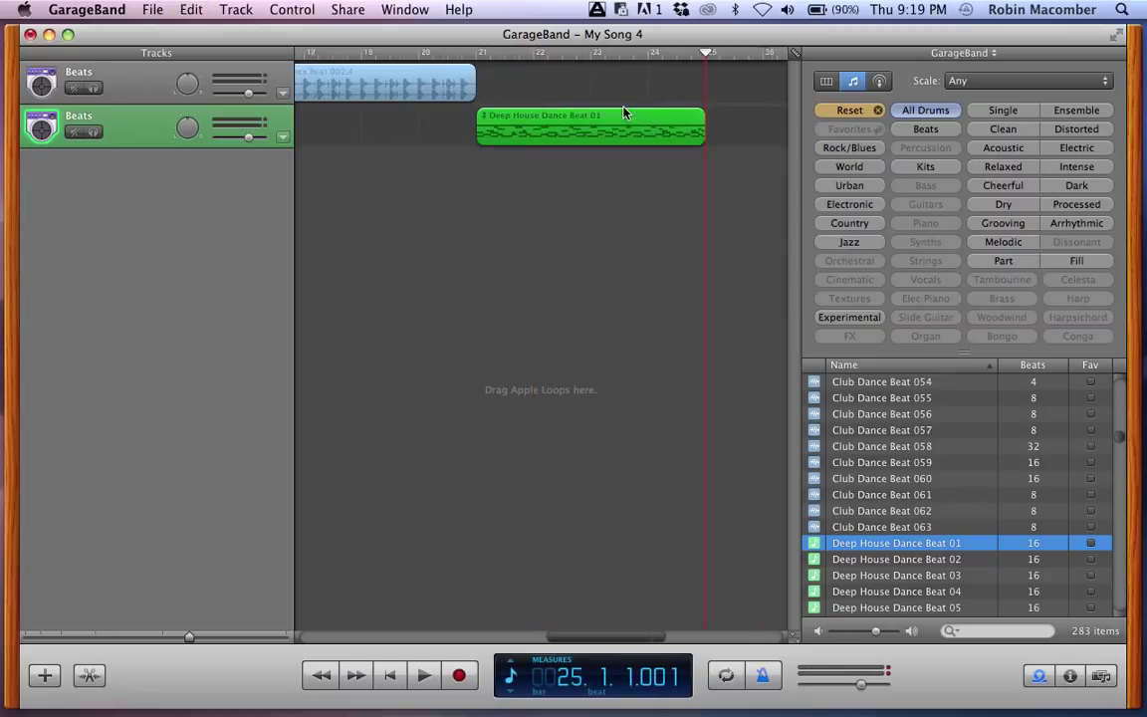
pyautogui.press('super+v')
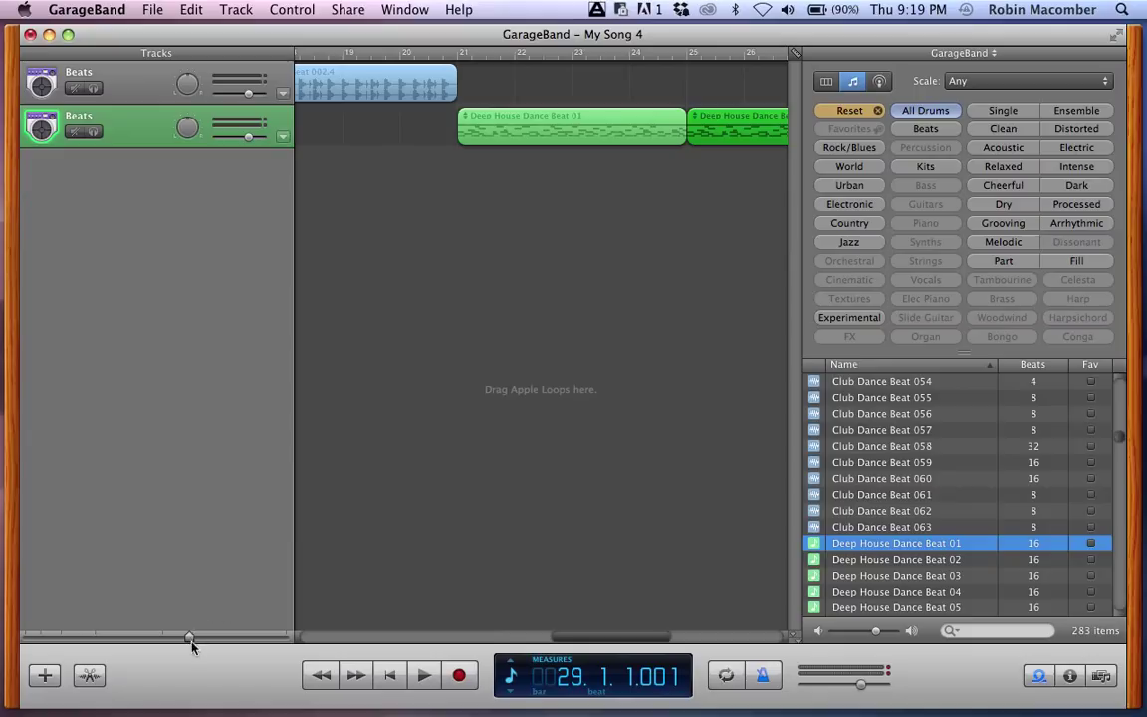
pyautogui.moveTo(192, 641); pyautogui.dragTo(135, 641)
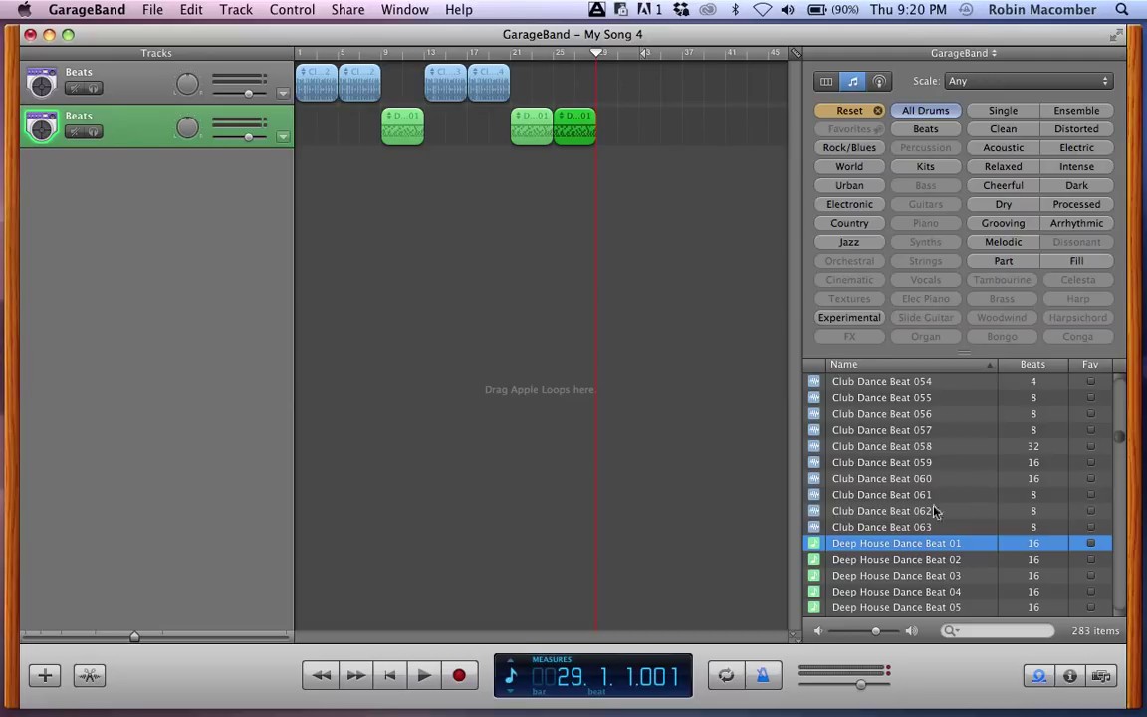
# Add the Effected Beat 04 loop on a new track at measure 29 and play it back.
pyautogui.scroll(-1, 936, 537)
pyautogui.scroll(-8, 936, 537)
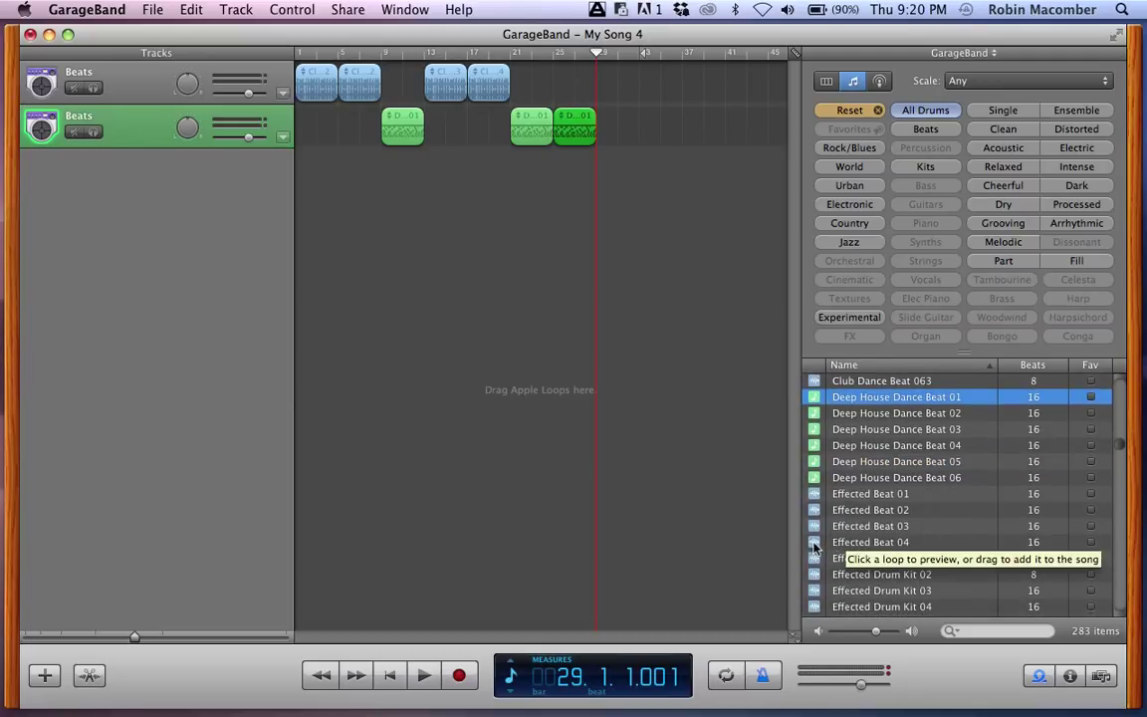
pyautogui.moveTo(814, 545); pyautogui.dragTo(599, 271)
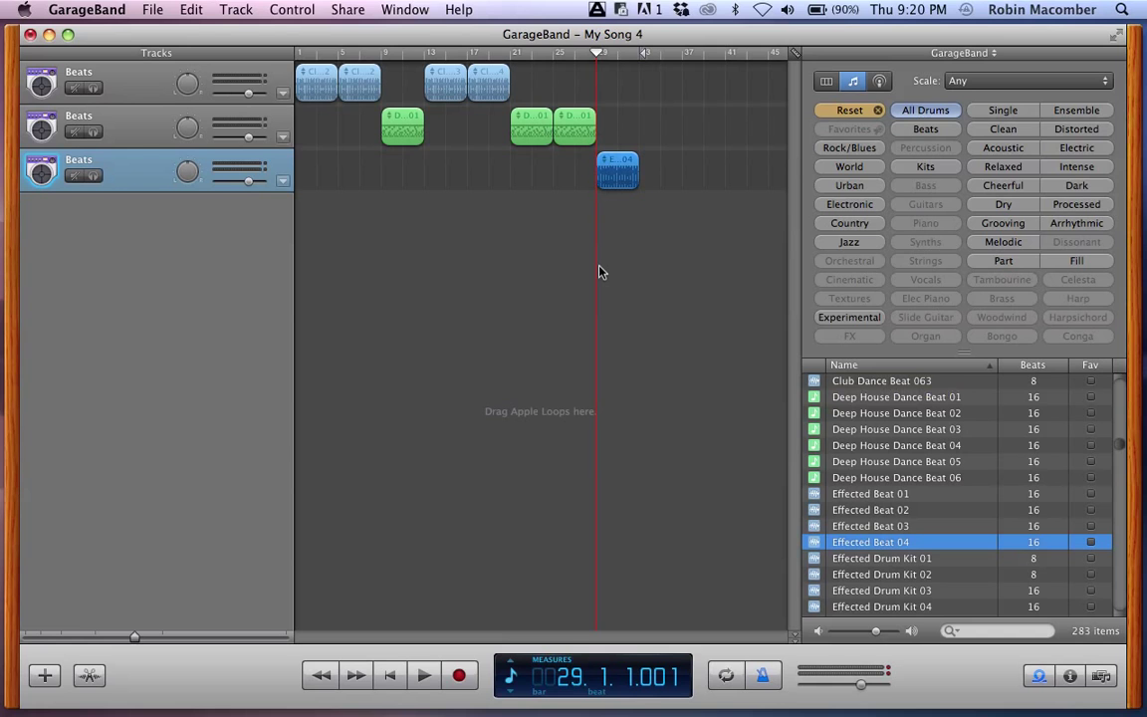
pyautogui.press('space')
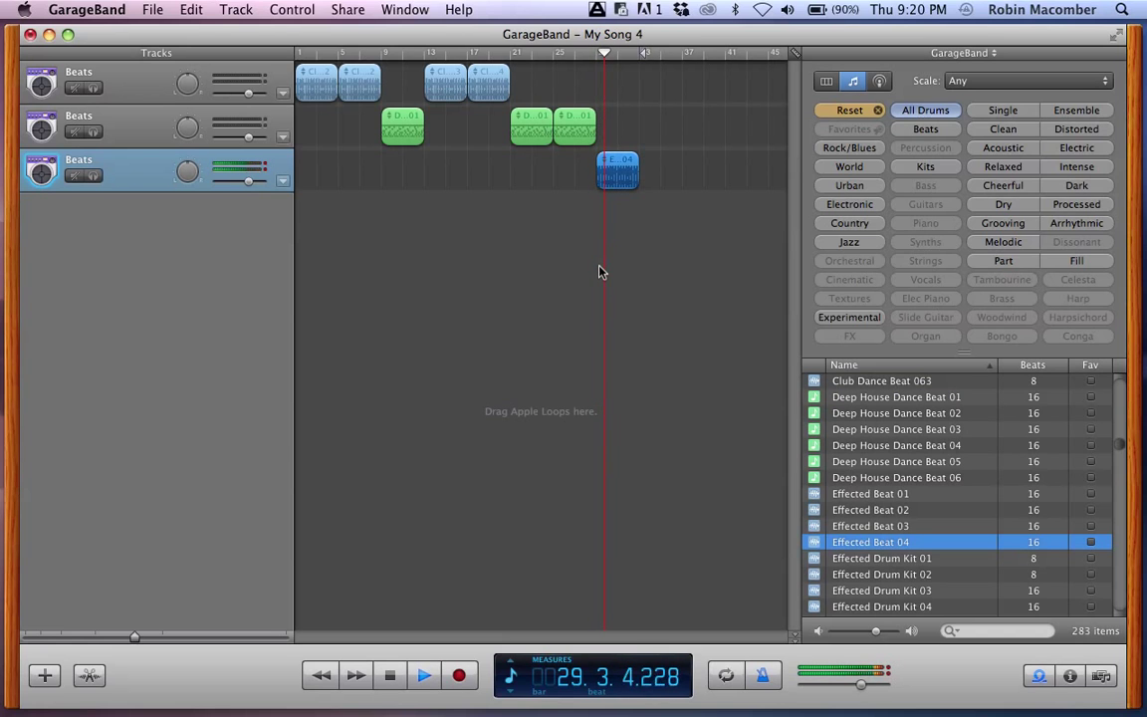
pyautogui.press('space')
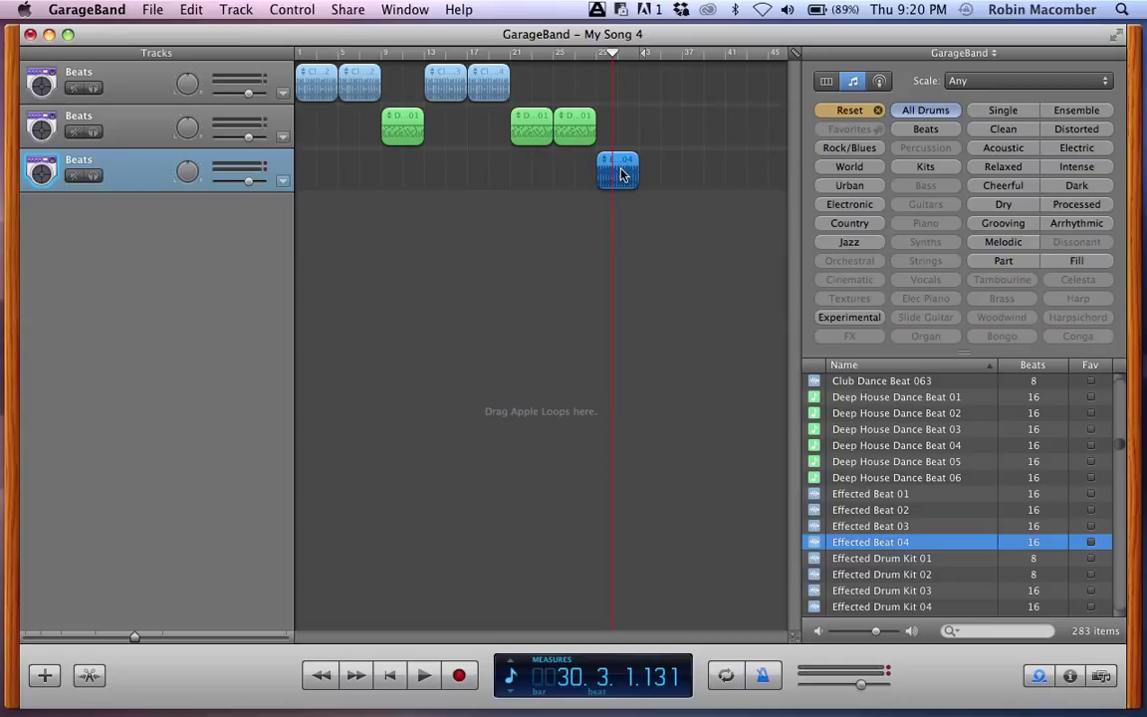
# Copy the Effected Beat 04 region, paste it at measure 33 on the third Beats track, and play the transition from measure 32.
pyautogui.press('super+c')
pyautogui.moveTo(613, 52); pyautogui.dragTo(645, 56)
pyautogui.press('super+v')
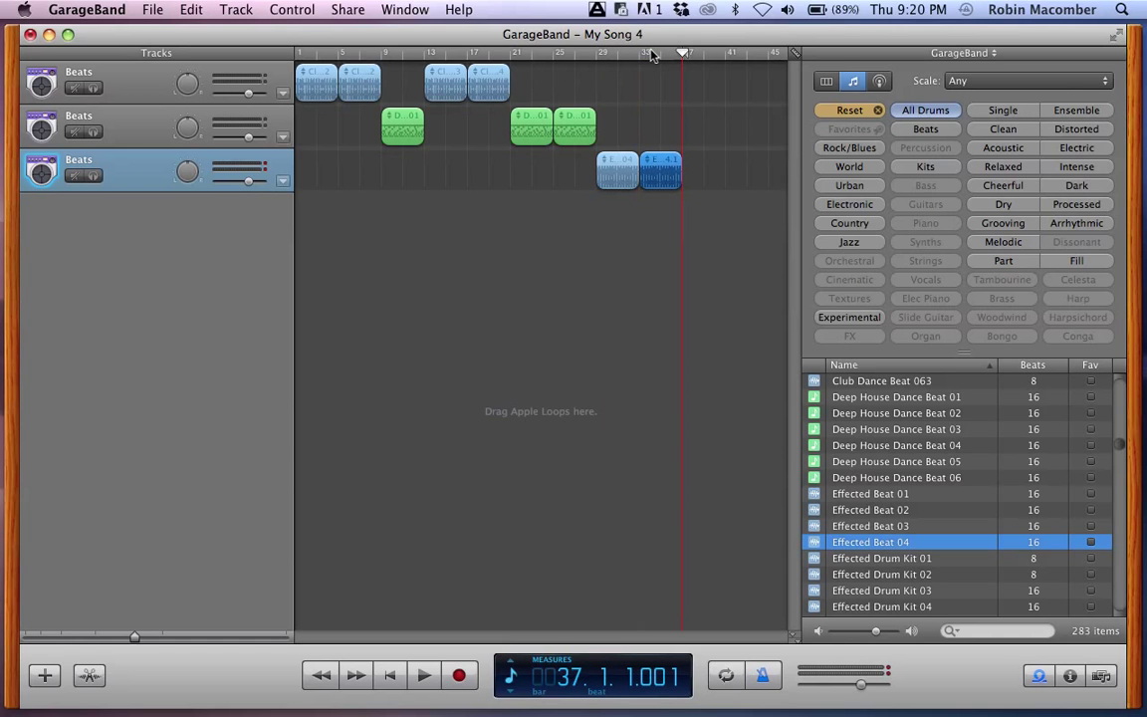
pyautogui.click(626, 55)
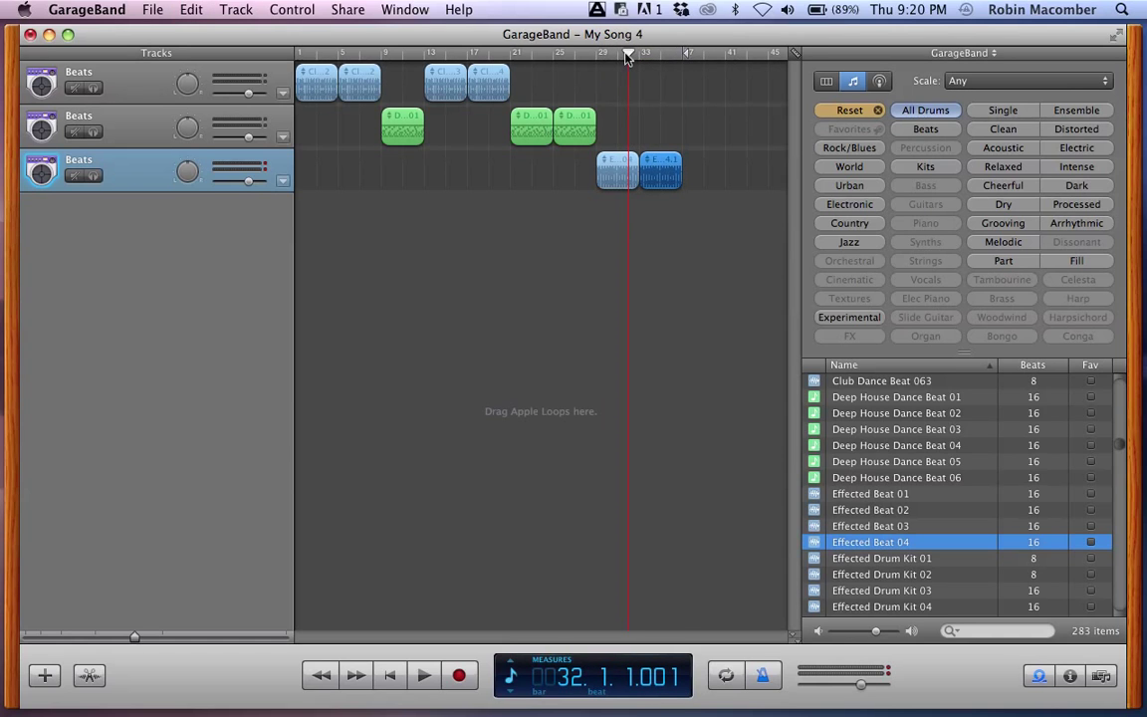
pyautogui.press('space')
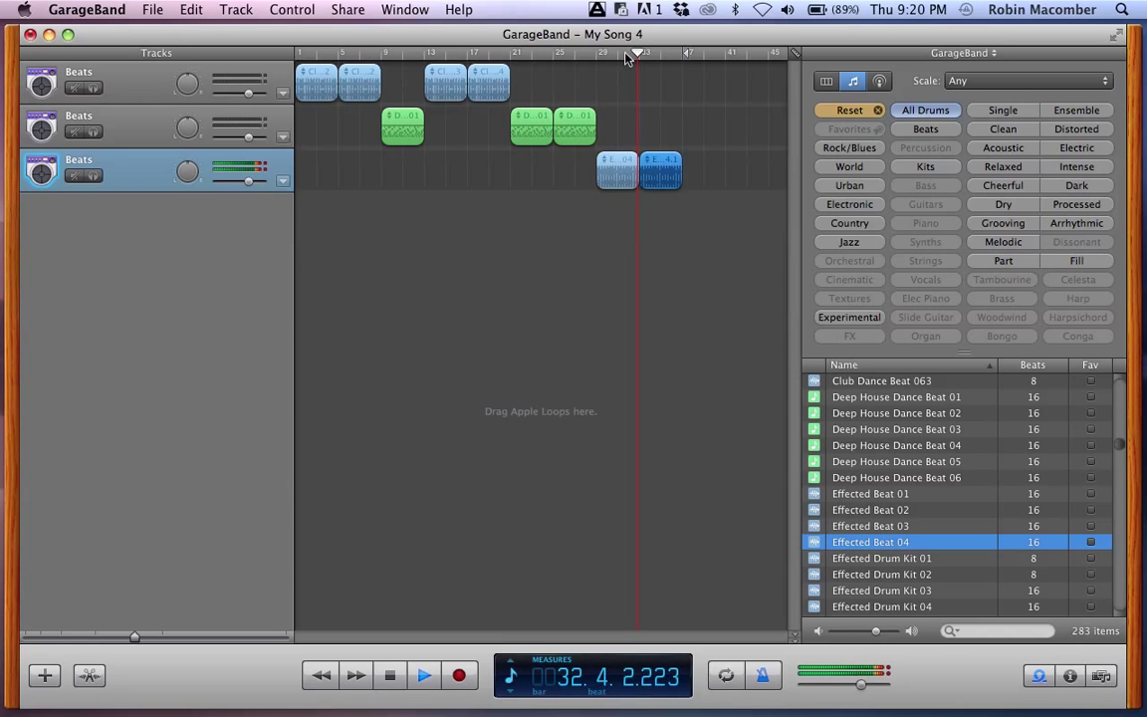
pyautogui.press('space')
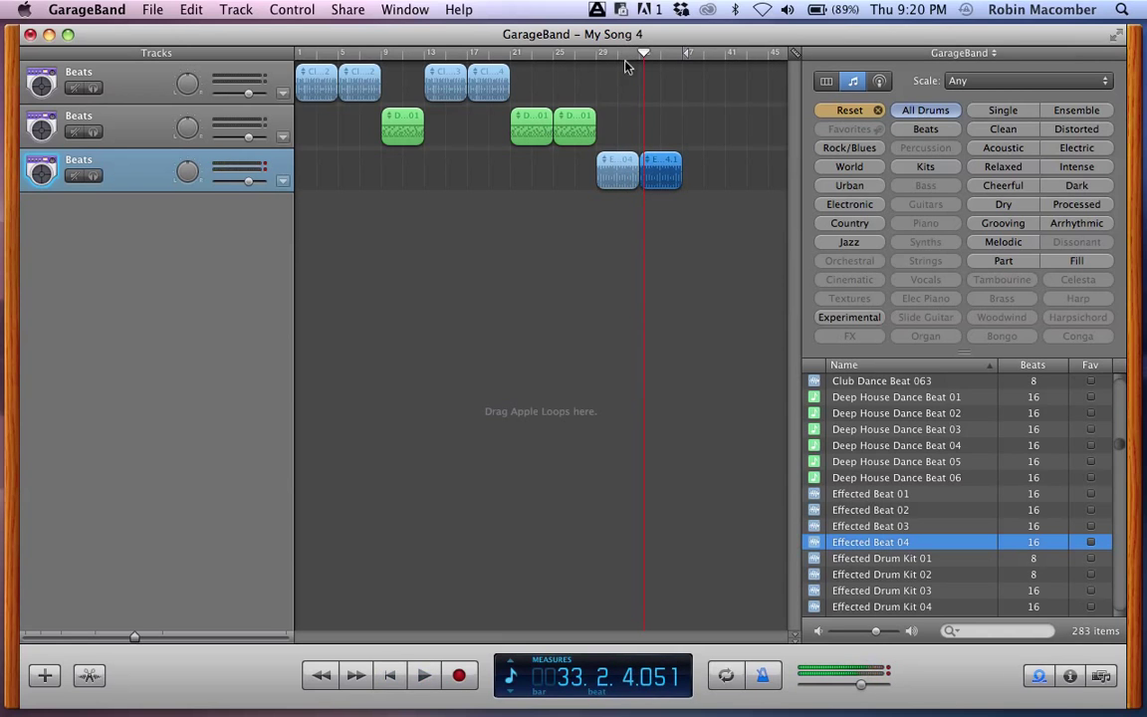
# Copy a Deep House Dance Beat 01 region to measure 33 on the second Beats track and play it together with Effected Beat 04.
pyautogui.click(576, 126)
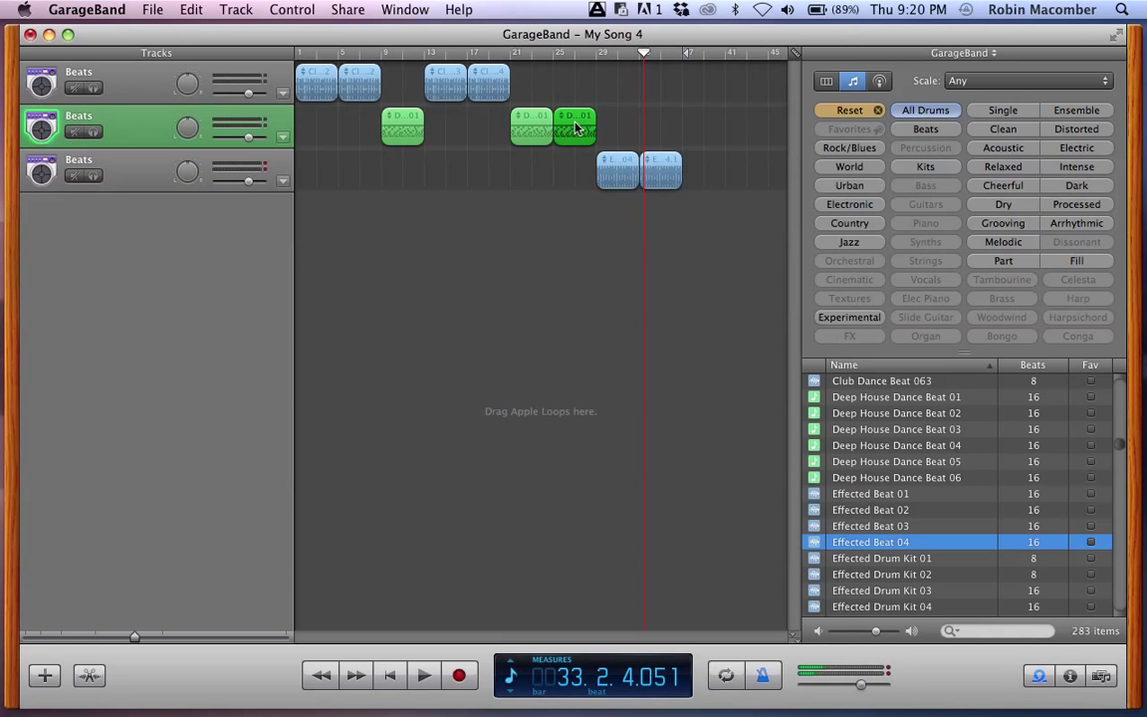
pyautogui.click(640, 54)
pyautogui.press('super+v')
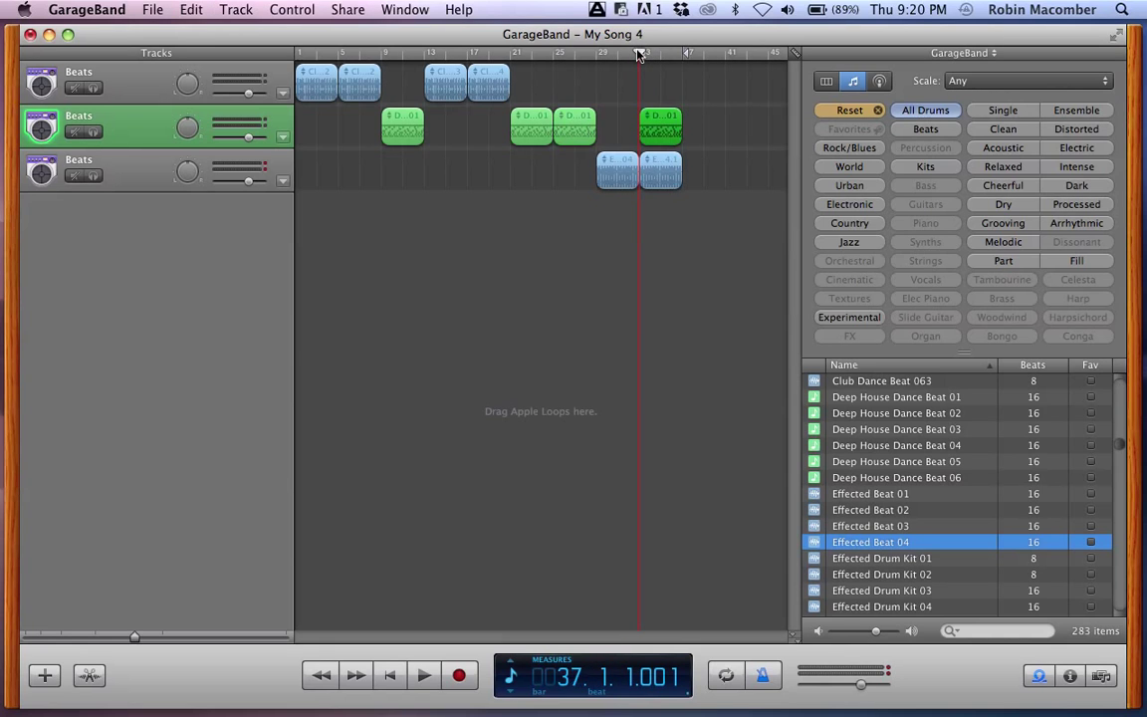
pyautogui.click(640, 55)
pyautogui.press('space')
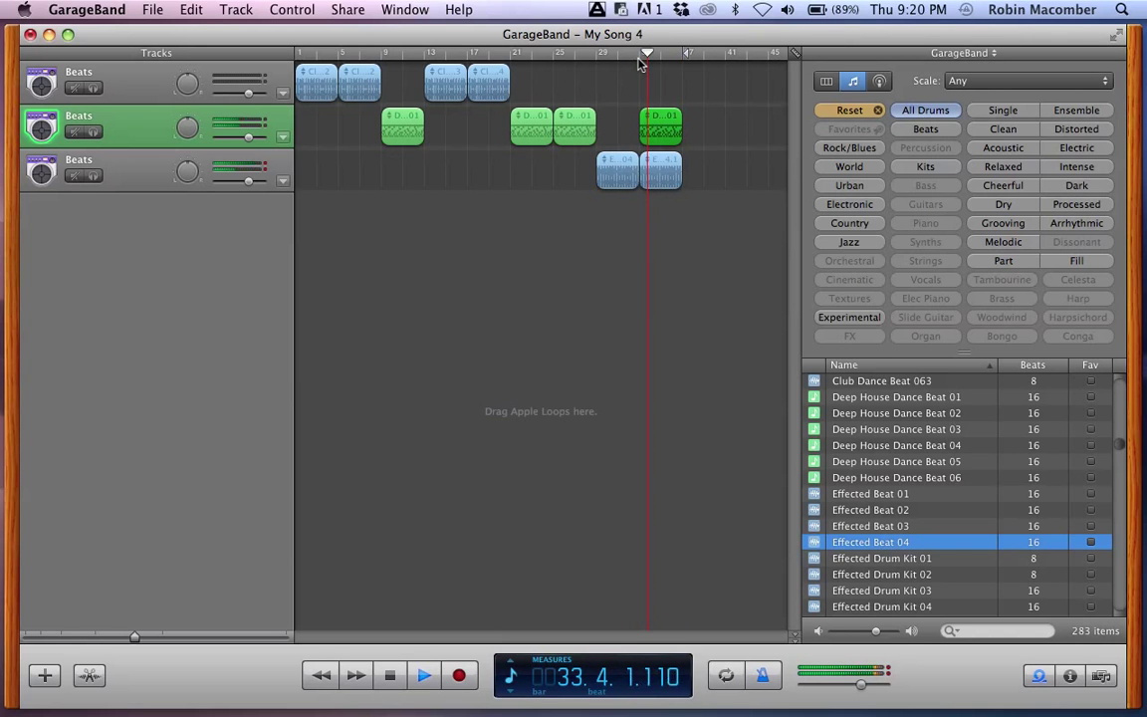
pyautogui.press('space')
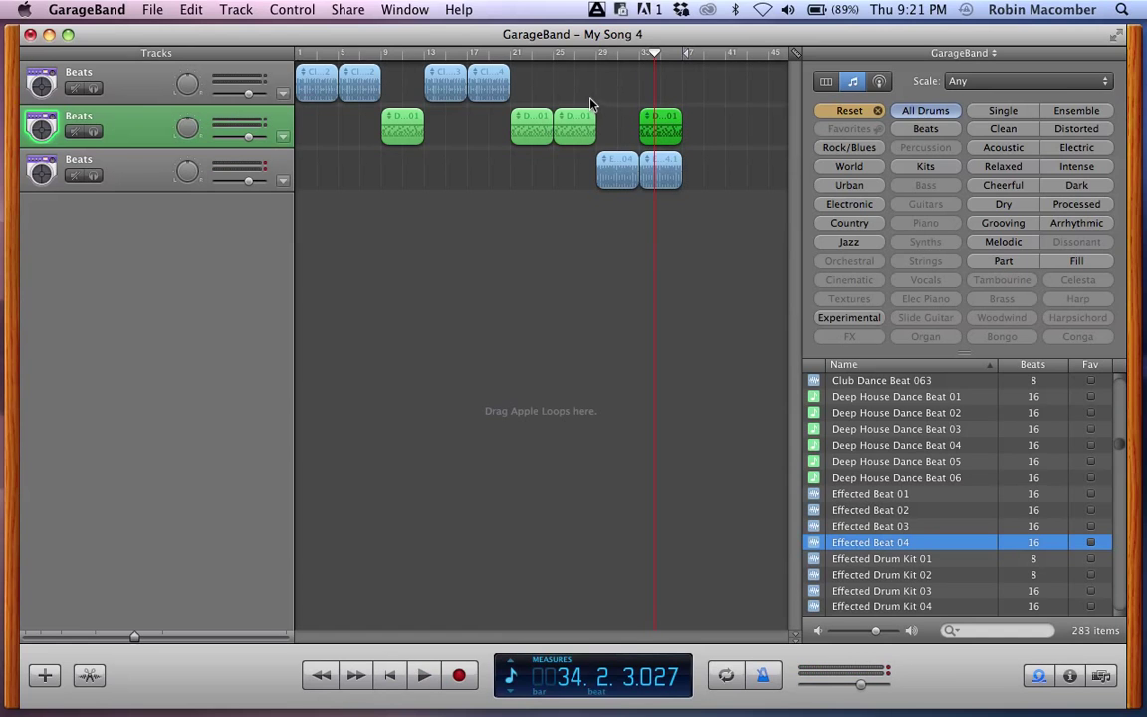
# Copy the adjacent Deep House Dance Beat 01 regions at measures 21 and 25, and paste the pair at measure 37 and again at measure 45.
pyautogui.moveTo(576, 94); pyautogui.dragTo(533, 119)
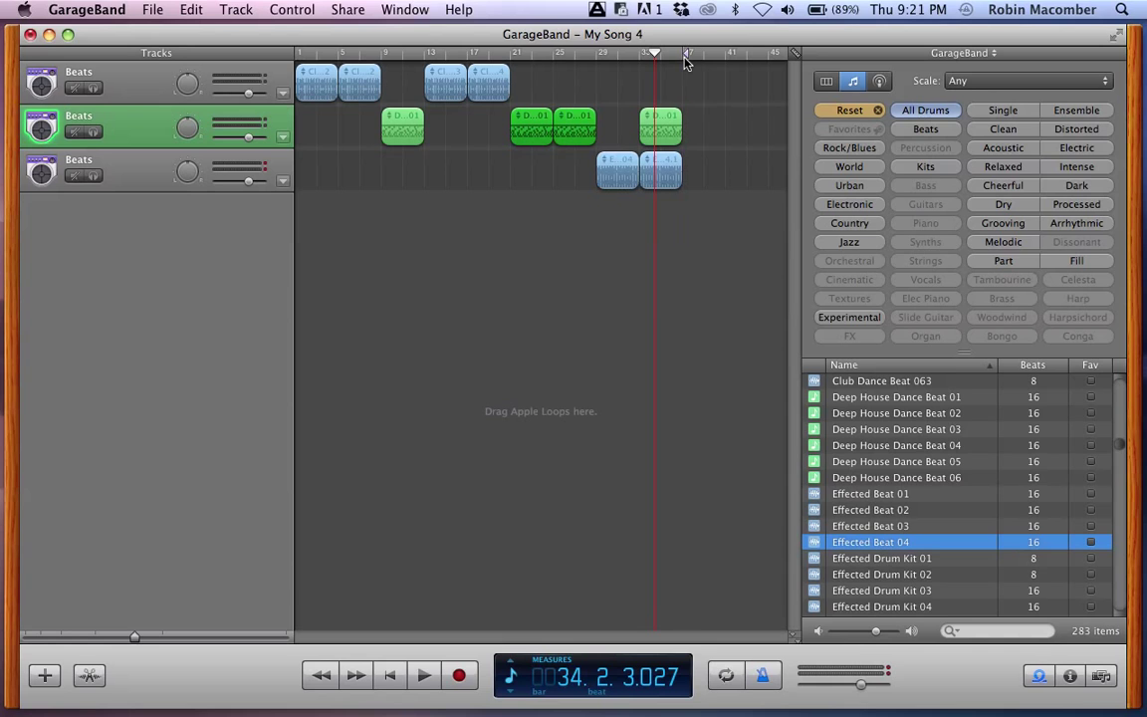
pyautogui.moveTo(655, 52); pyautogui.dragTo(694, 55)
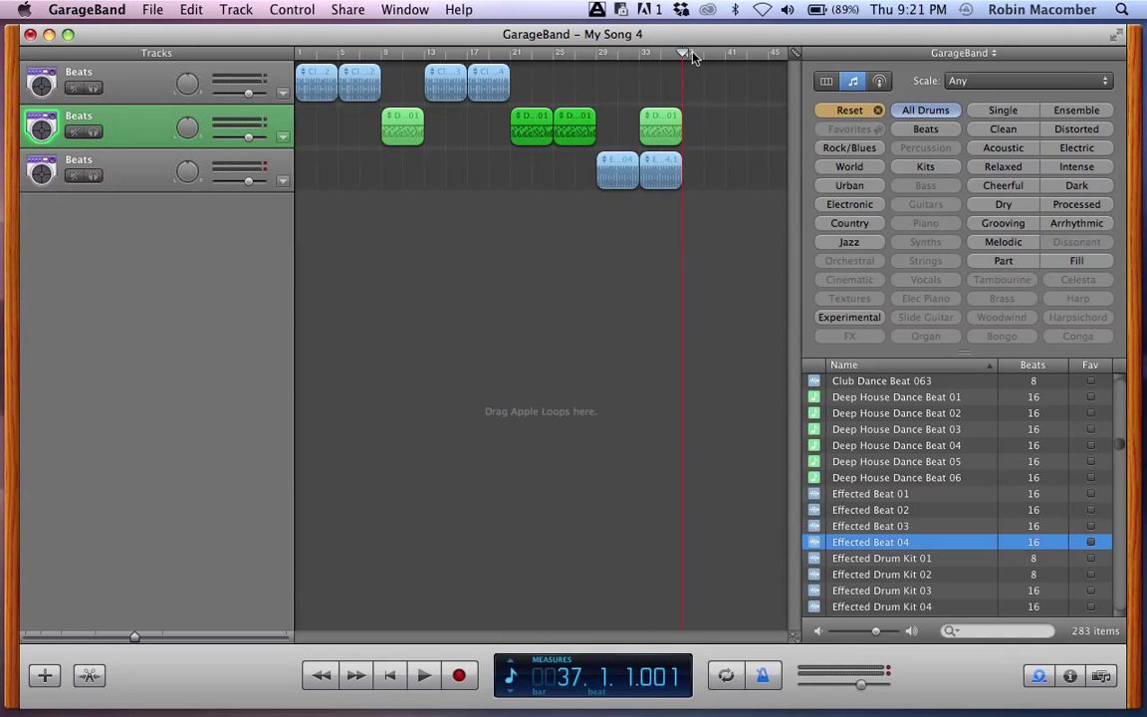
pyautogui.press('super+v')
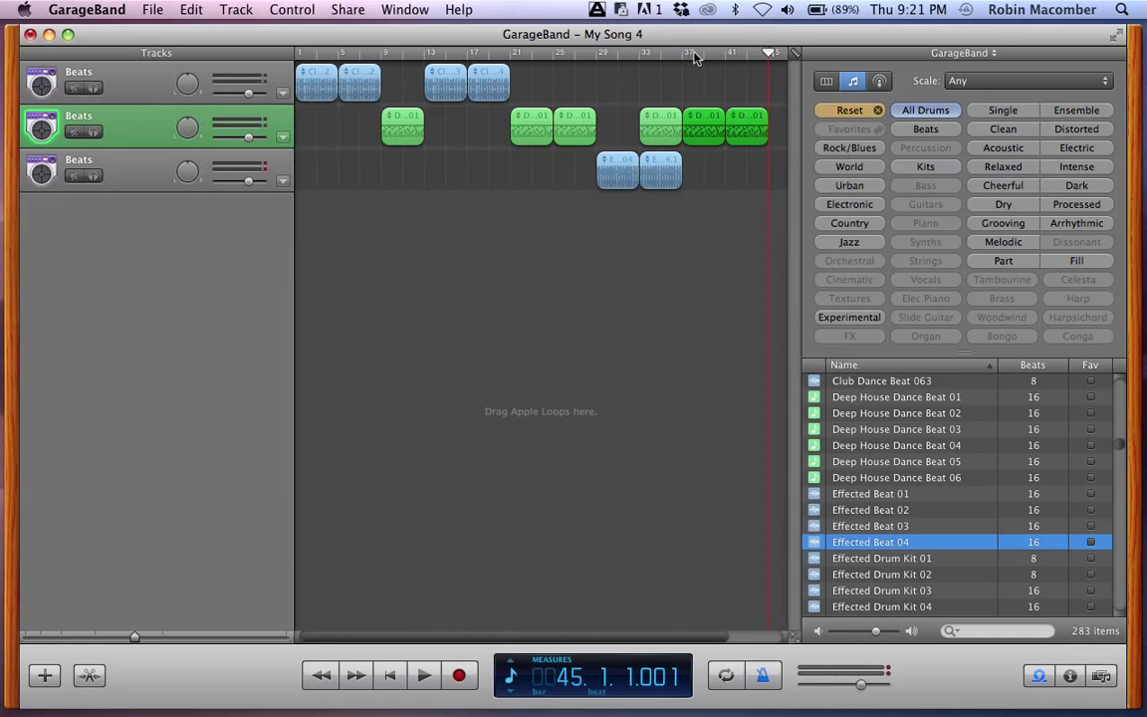
pyautogui.press('super+v')
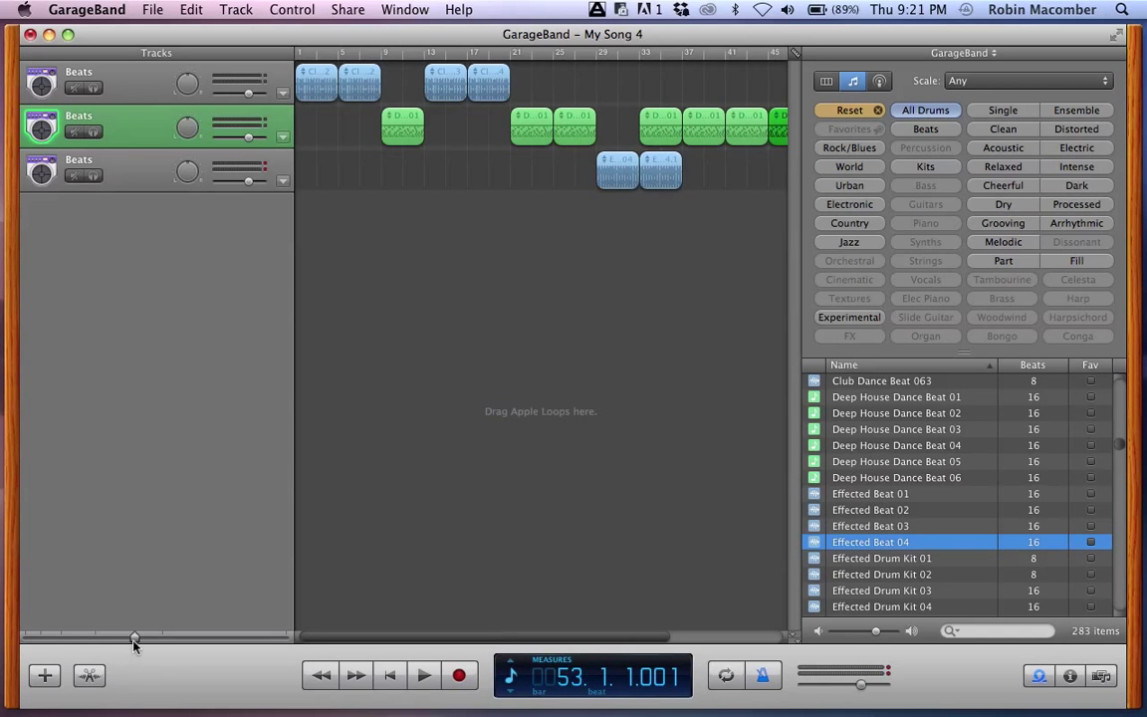
# Play back the arrangement from measure 36 to hear the transition into the Deep House beat alone.
pyautogui.moveTo(127, 642); pyautogui.dragTo(120, 638)
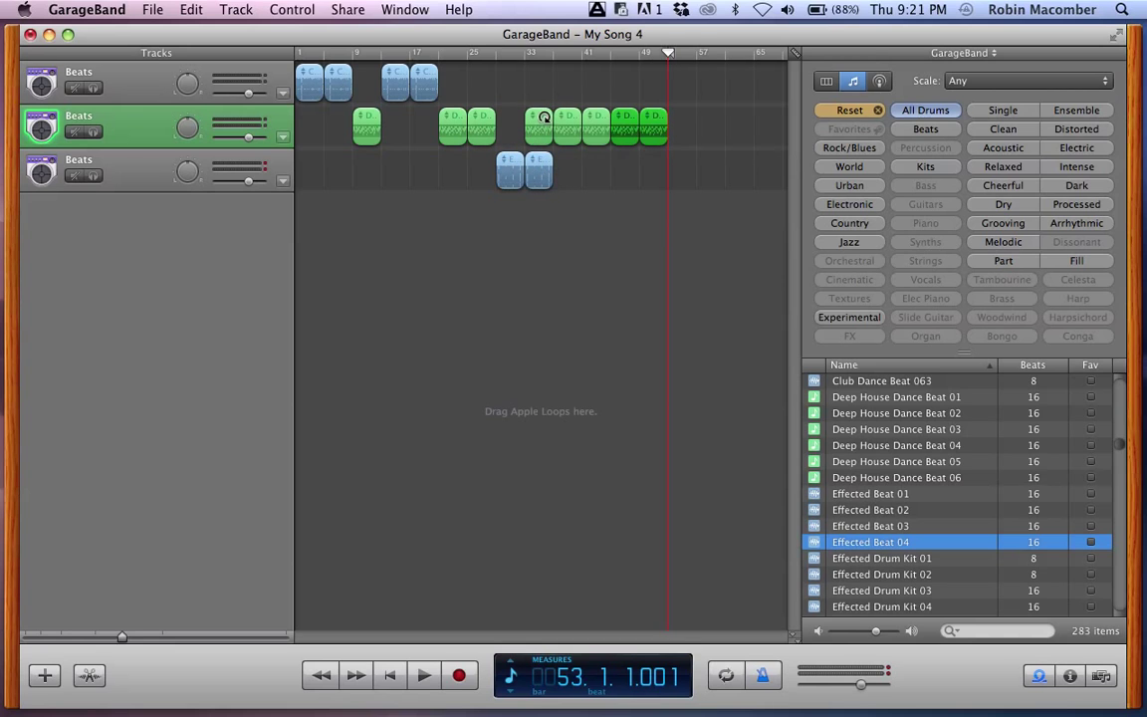
pyautogui.click(544, 62)
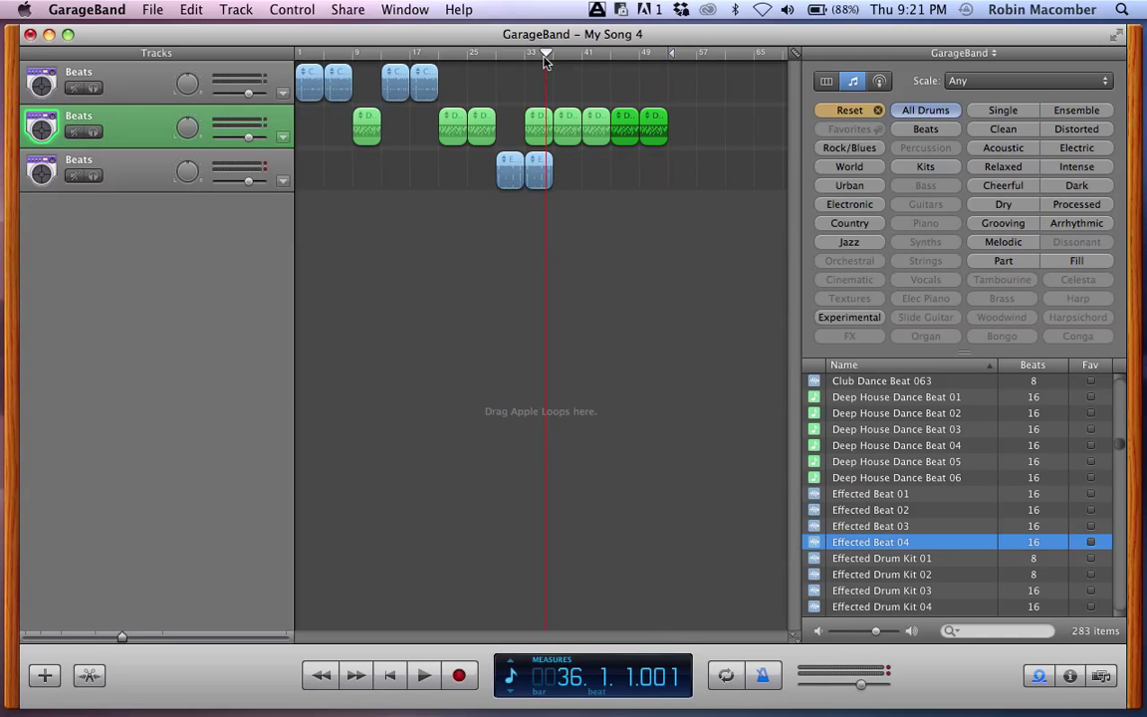
pyautogui.press('space')
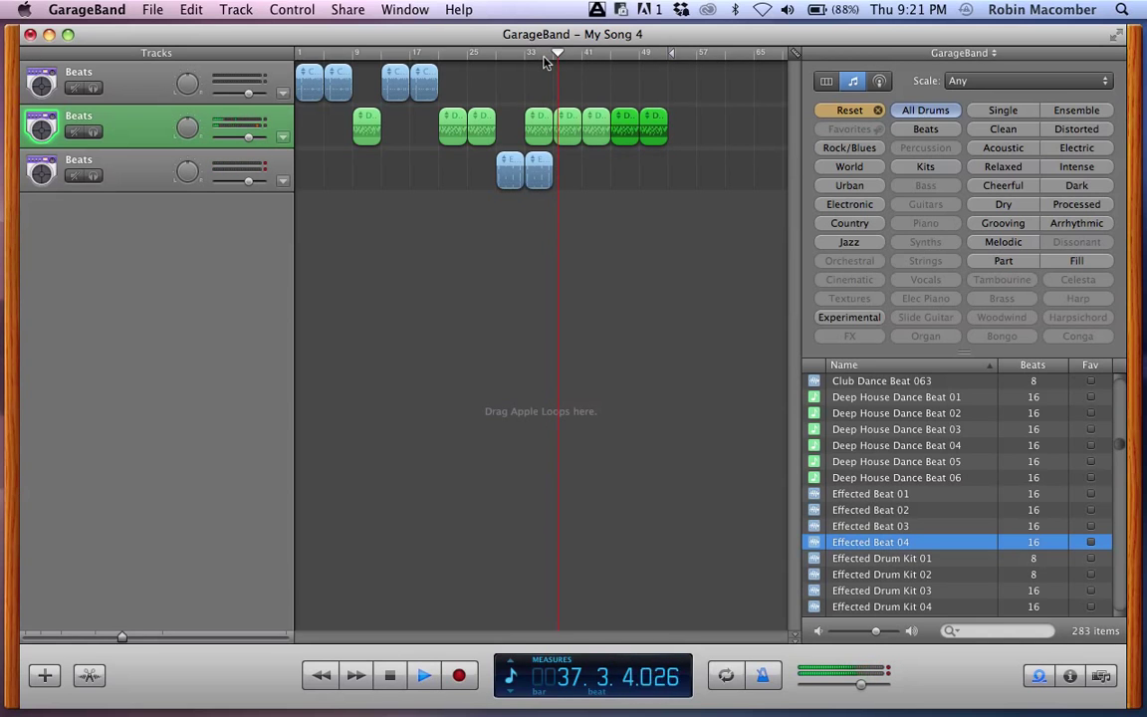
pyautogui.press('space')
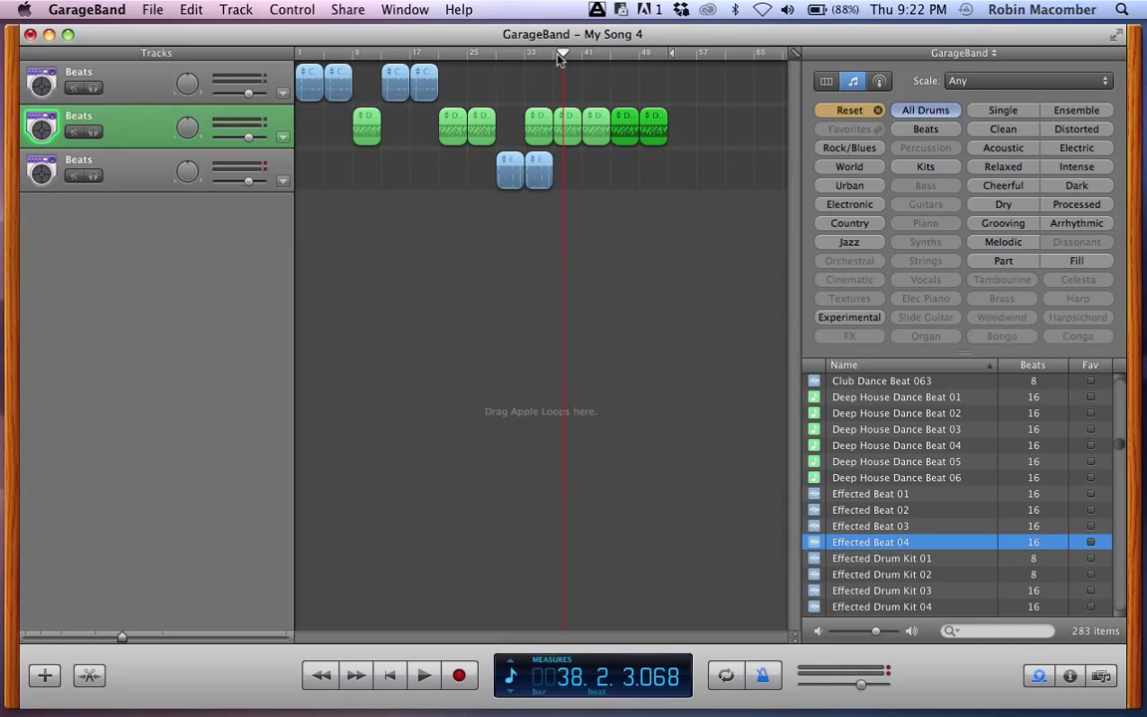
# Return the playhead to the start of the song and turn on a cycle region spanning measures 1 to 9.
pyautogui.moveTo(564, 56); pyautogui.dragTo(267, 62)
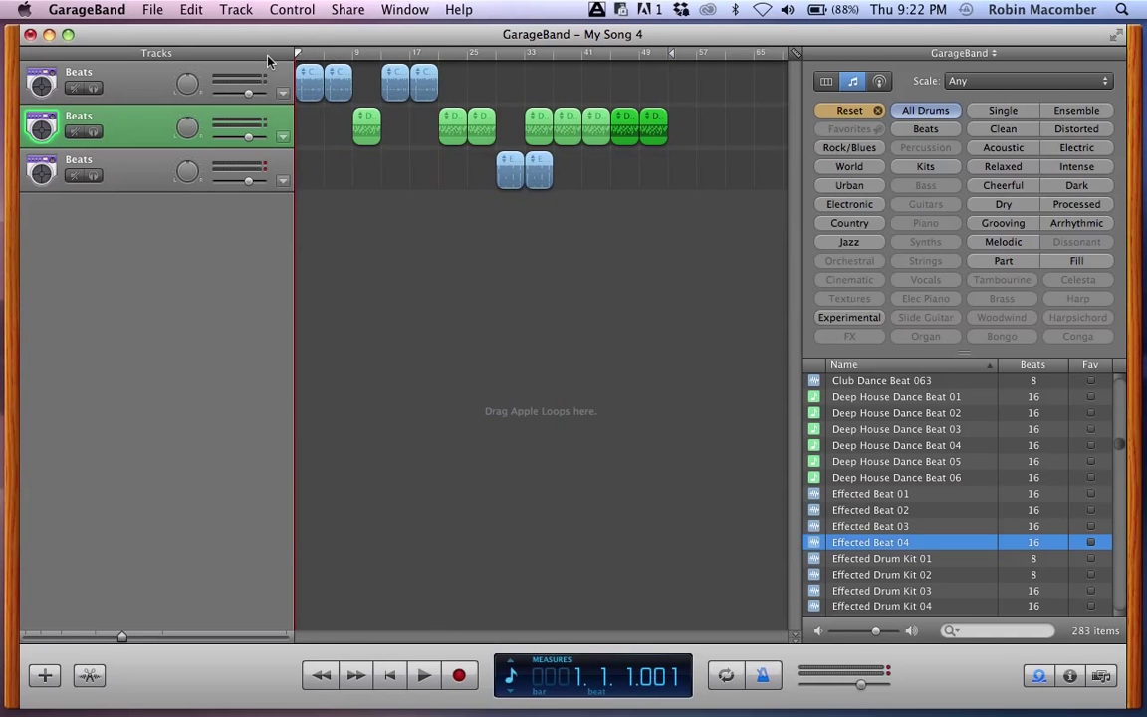
pyautogui.click(726, 675)
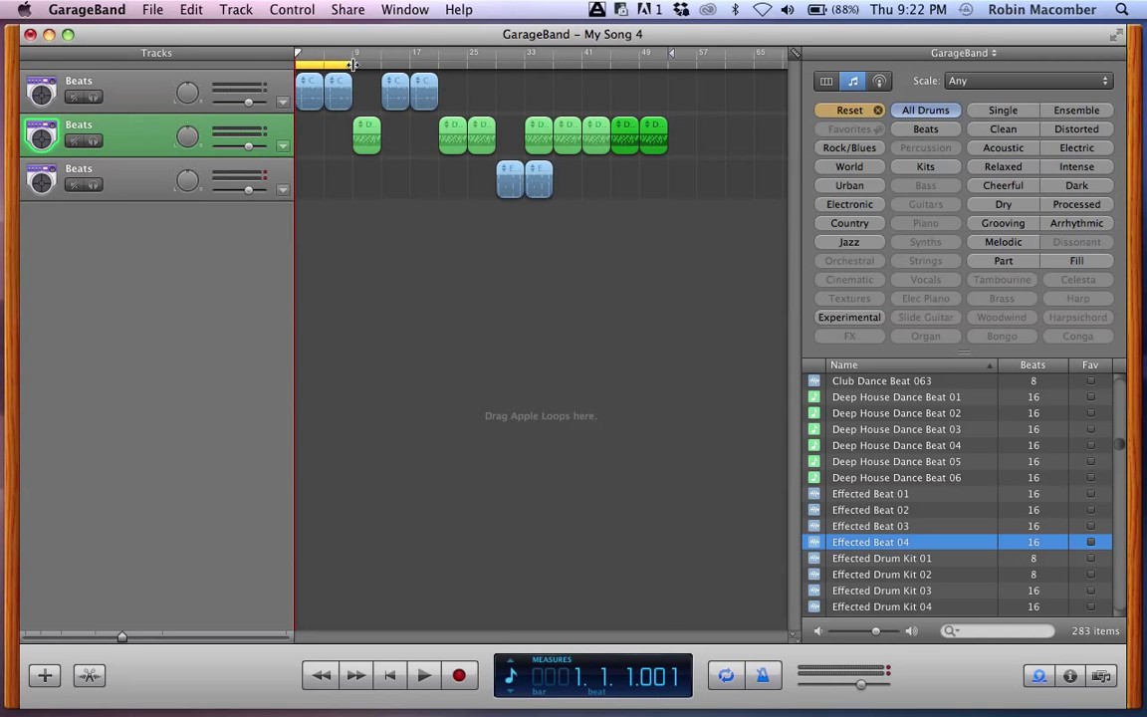
pyautogui.moveTo(323, 65); pyautogui.dragTo(351, 65)
pyautogui.moveTo(1035, 687)
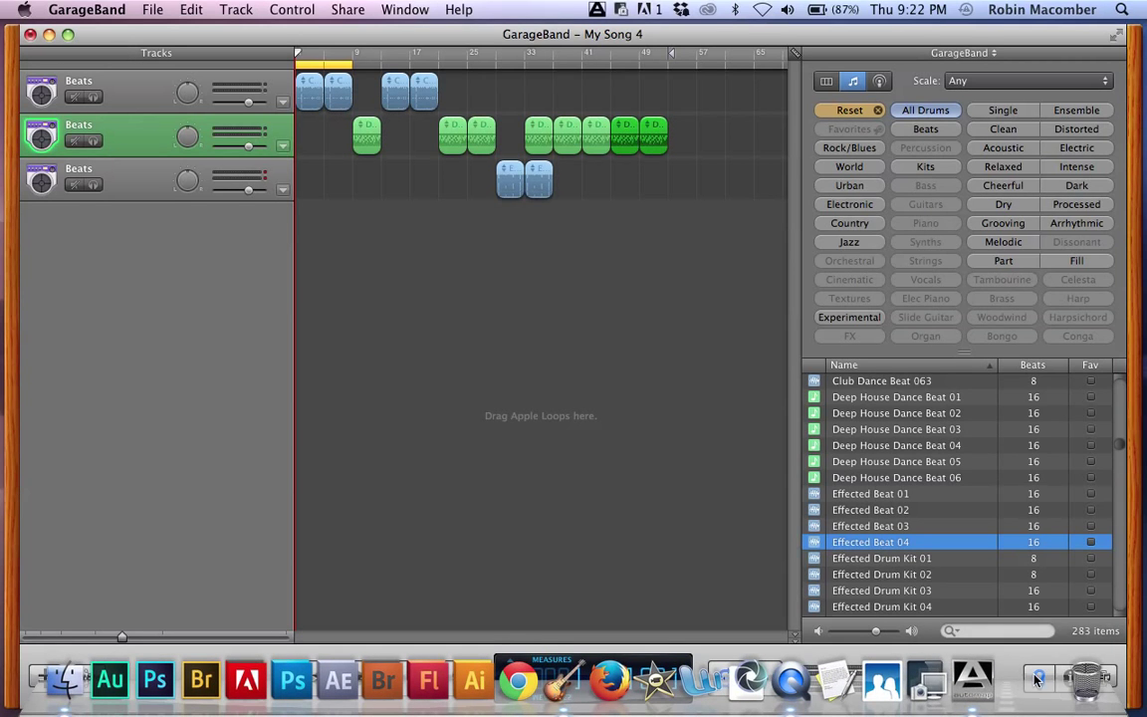